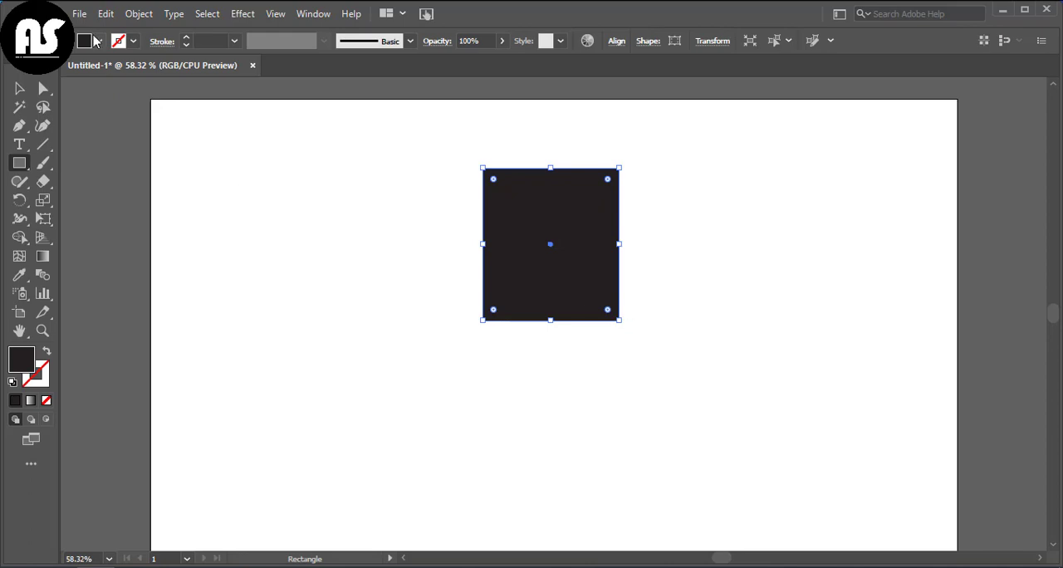
Step: Fill the selected black rectangle with a dark brown swatch
{"action": "left_click", "coordinate": [96, 41]}
{"action": "left_click", "coordinate": [119, 90]}
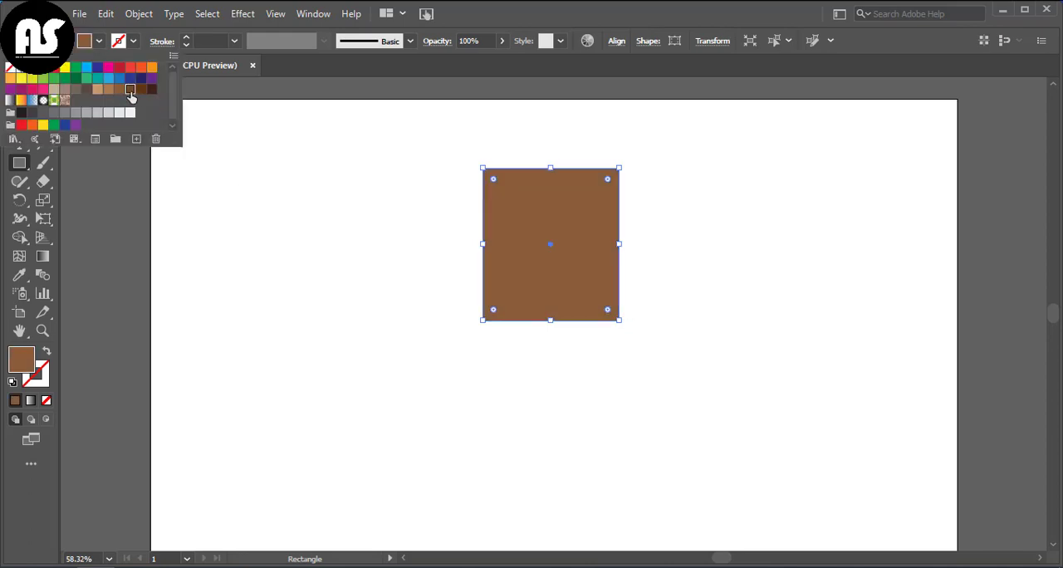
{"action": "left_click", "coordinate": [130, 91]}
Step: Round the dark brown rectangle's upper corners to about 42 px and round its lower corners slightly less
{"action": "left_click", "coordinate": [43, 88]}
{"action": "left_click_drag", "start_coordinate": [465, 154], "coordinate": [669, 204]}
{"action": "left_click_drag", "start_coordinate": [494, 180], "coordinate": [508, 197]}
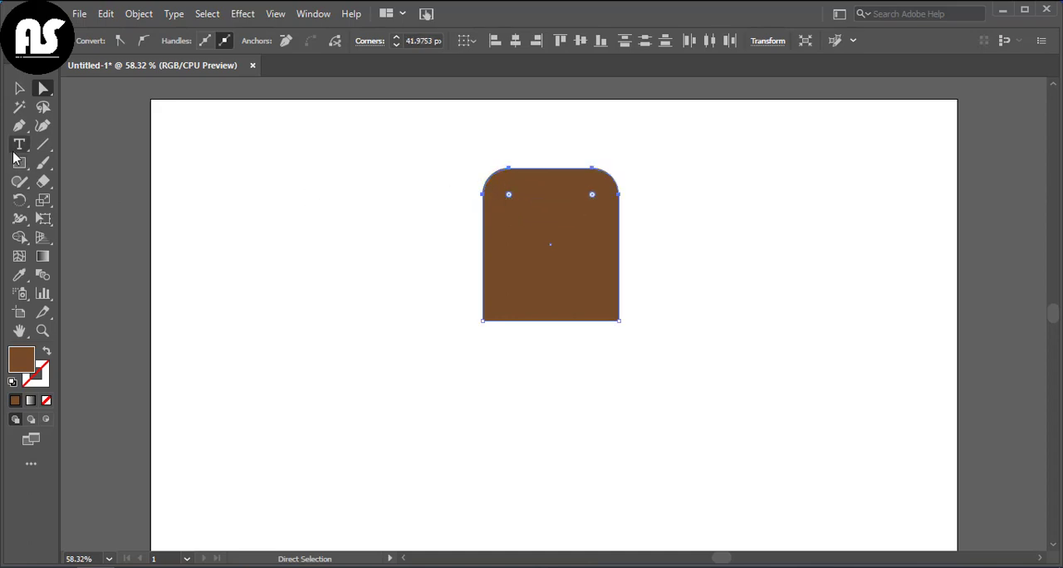
{"action": "left_click_drag", "start_coordinate": [462, 300], "coordinate": [504, 307]}
{"action": "left_click", "coordinate": [16, 89]}
{"action": "left_click", "coordinate": [241, 241]}
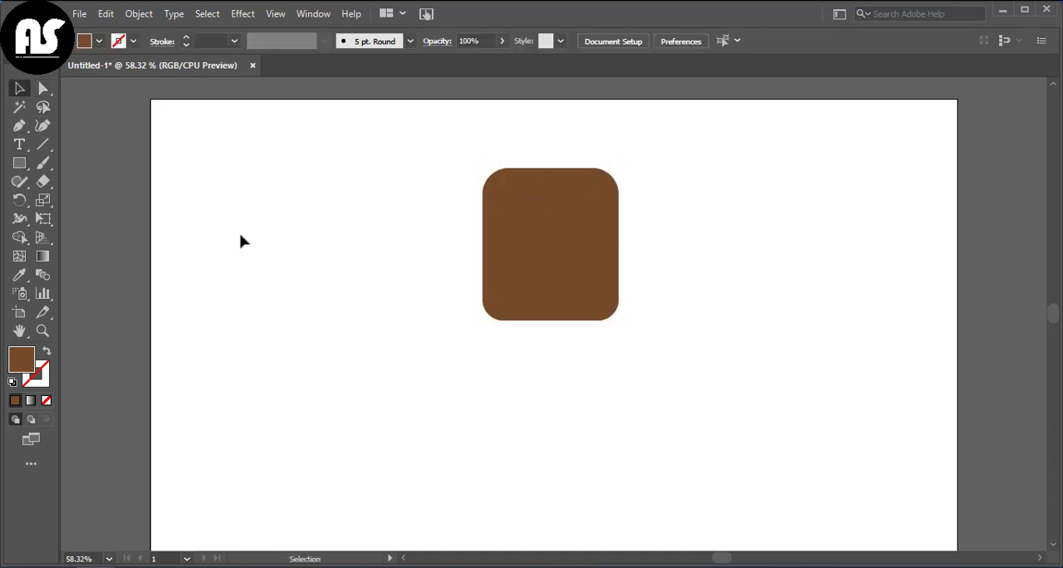
Step: Draw a thin horizontal bar across the top of the rounded rectangle, overhanging both sides, and fill it light brown
{"action": "left_click", "coordinate": [19, 164]}
{"action": "mouse_move", "coordinate": [474, 169]}
{"action": "left_mouse_down"}
{"action": "mouse_move", "coordinate": [625, 193]}
{"action": "mouse_move", "coordinate": [665, 186]}
{"action": "left_mouse_up"}
{"action": "left_click", "coordinate": [19, 88]}
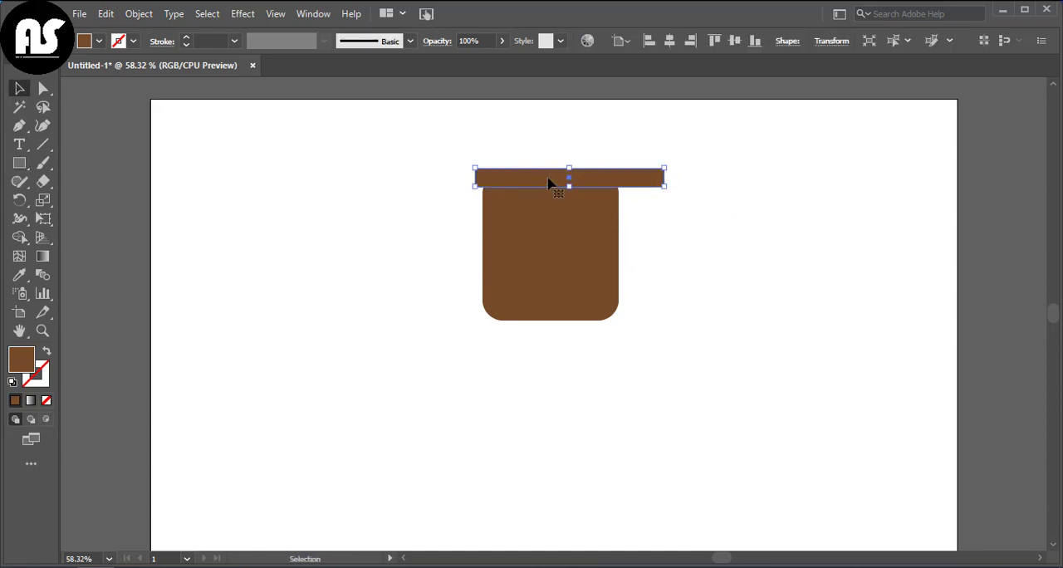
{"action": "left_click_drag", "start_coordinate": [568, 180], "coordinate": [556, 179]}
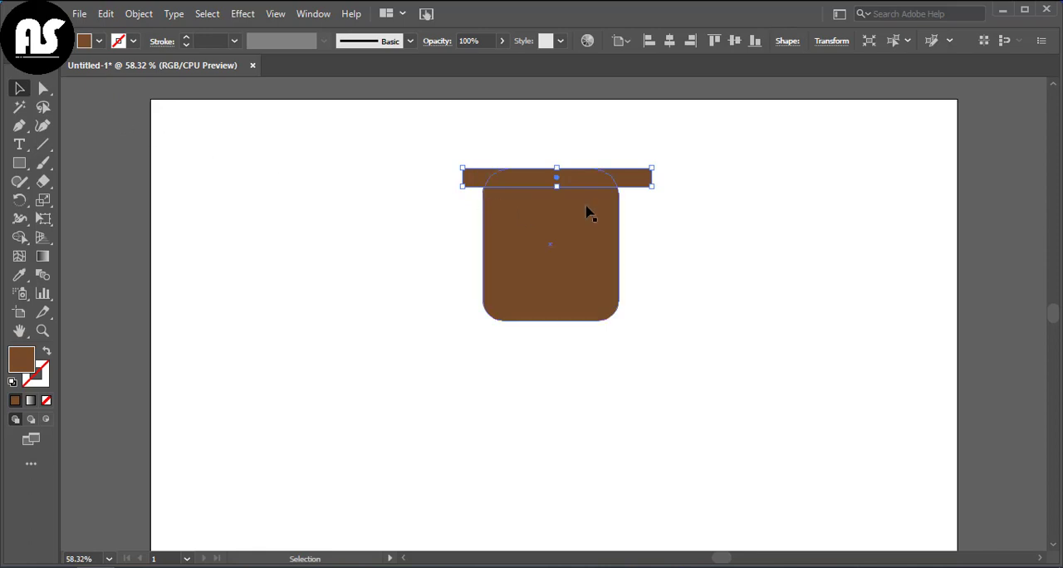
{"action": "left_click", "coordinate": [86, 42]}
{"action": "left_click", "coordinate": [107, 97]}
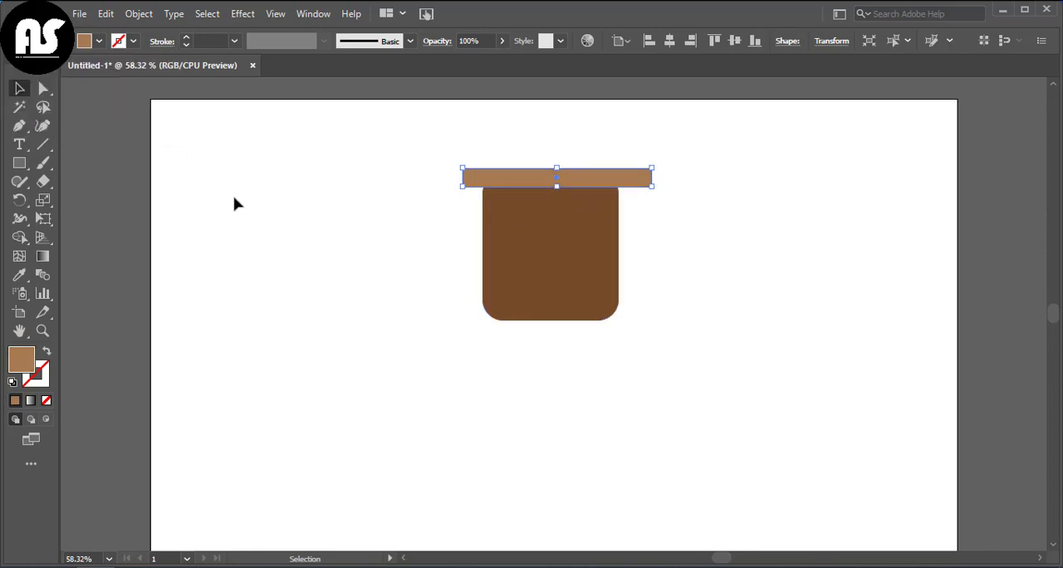
Step: Duplicate the light brown bar downward in even steps to make five bars, with the lowest one overhanging both sides of the rounded rectangle
{"action": "left_click_drag", "start_coordinate": [560, 190], "coordinate": [552, 214]}
{"action": "key", "text": "ctrl+d"}
{"action": "key", "text": "ctrl+d"}
{"action": "key", "text": "ctrl+d"}
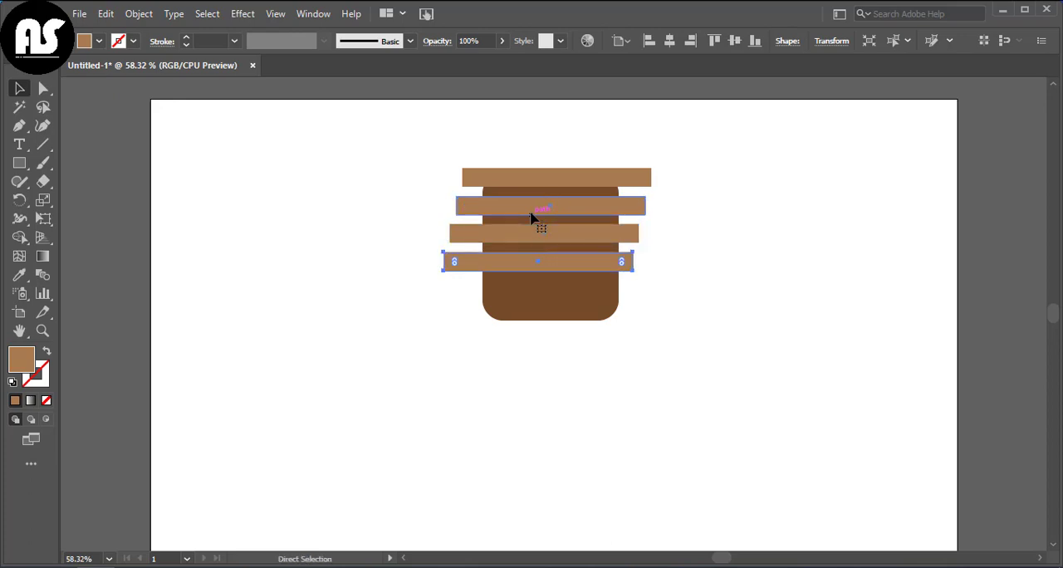
{"action": "key", "text": "d"}
{"action": "key", "text": "ctrl+z"}
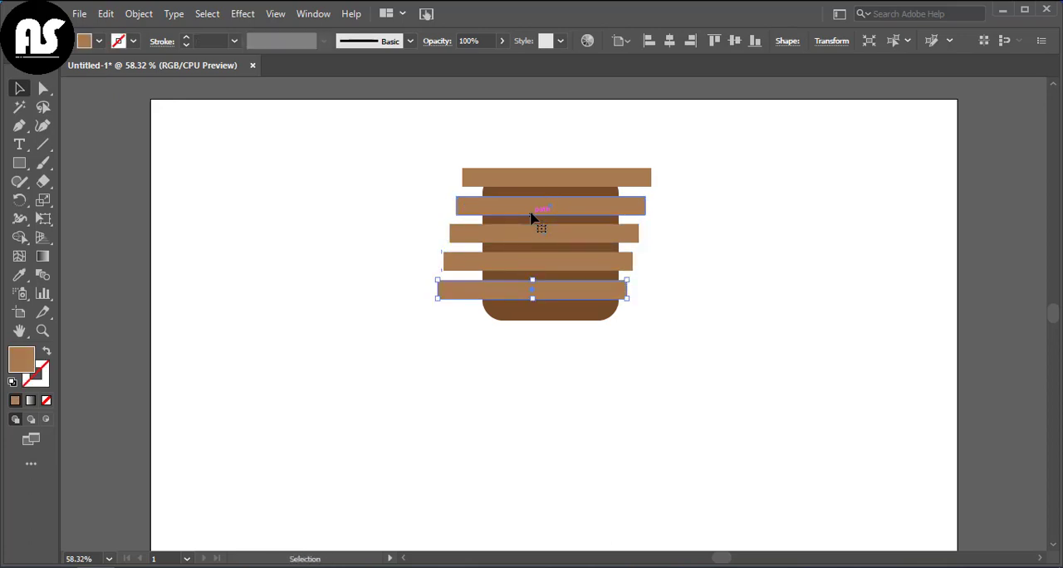
{"action": "key", "text": "ctrl+d"}
{"action": "left_click", "coordinate": [324, 382]}
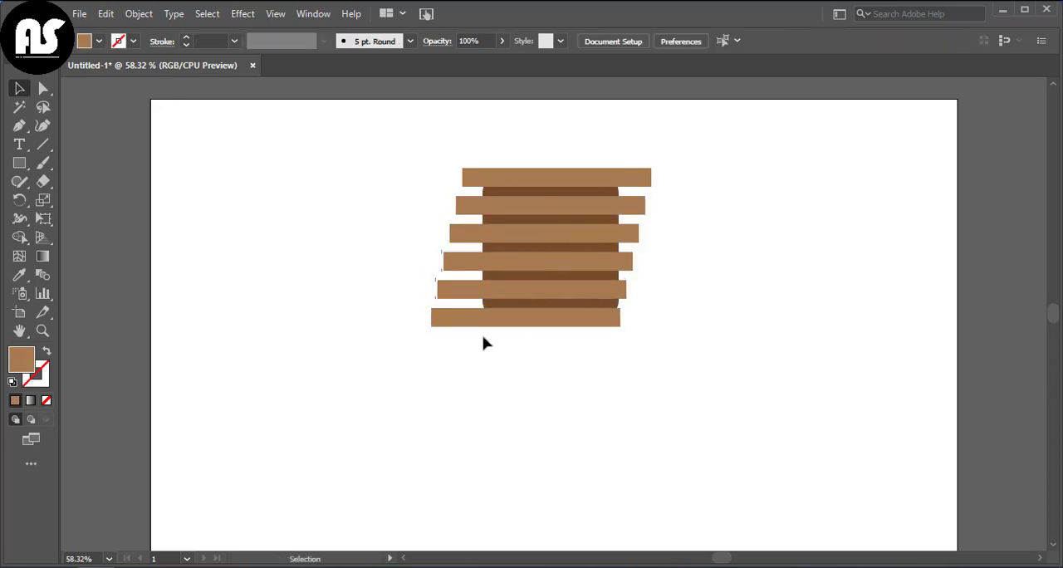
{"action": "left_click_drag", "start_coordinate": [527, 323], "coordinate": [576, 302]}
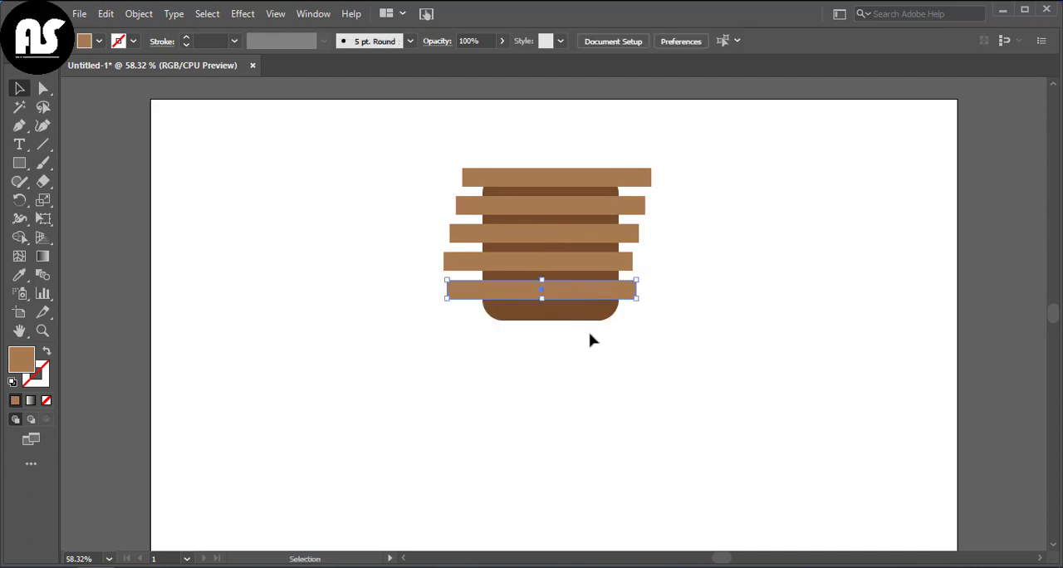
Step: Split the five bars along the rounded rectangle's left and right edges with the Shape Builder tool
{"action": "left_click_drag", "start_coordinate": [408, 157], "coordinate": [677, 355]}
{"action": "left_click", "coordinate": [19, 237]}
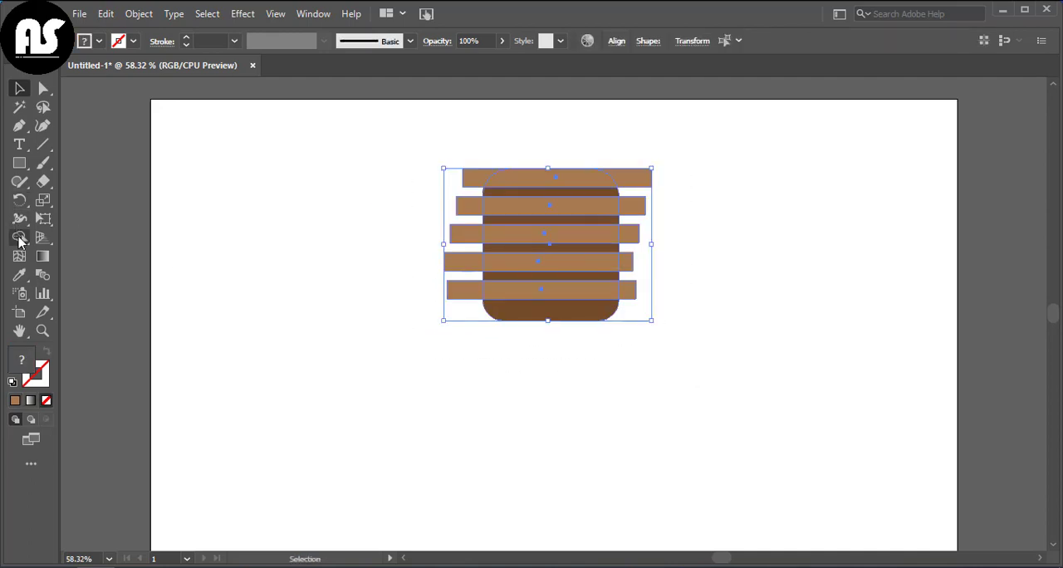
{"action": "left_click_drag", "start_coordinate": [474, 169], "coordinate": [453, 294]}
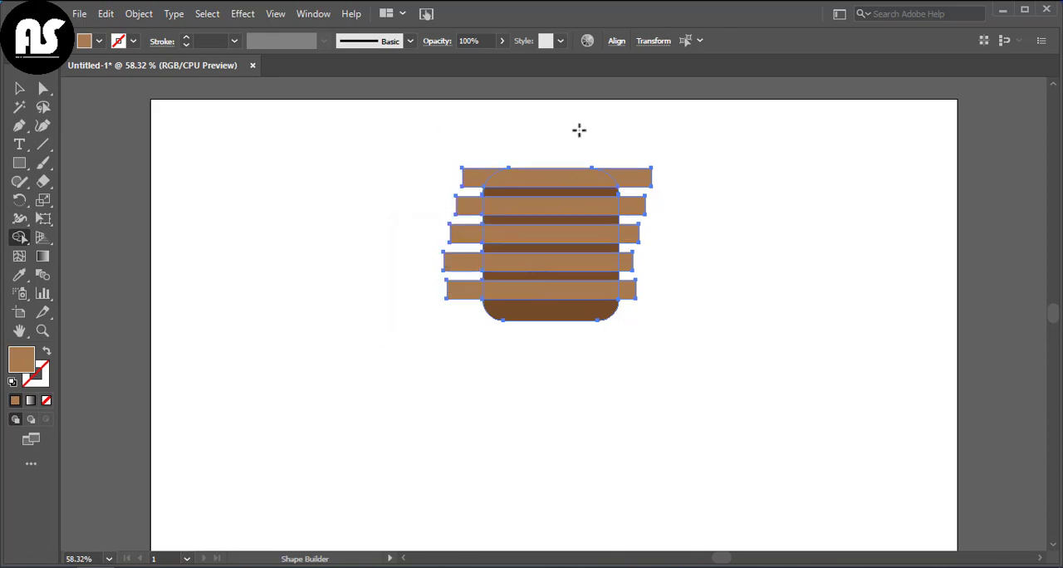
{"action": "left_click_drag", "start_coordinate": [629, 166], "coordinate": [628, 307]}
Step: Delete the bar pieces that overhang the left and right sides of the rounded rectangle
{"action": "key", "text": "v"}
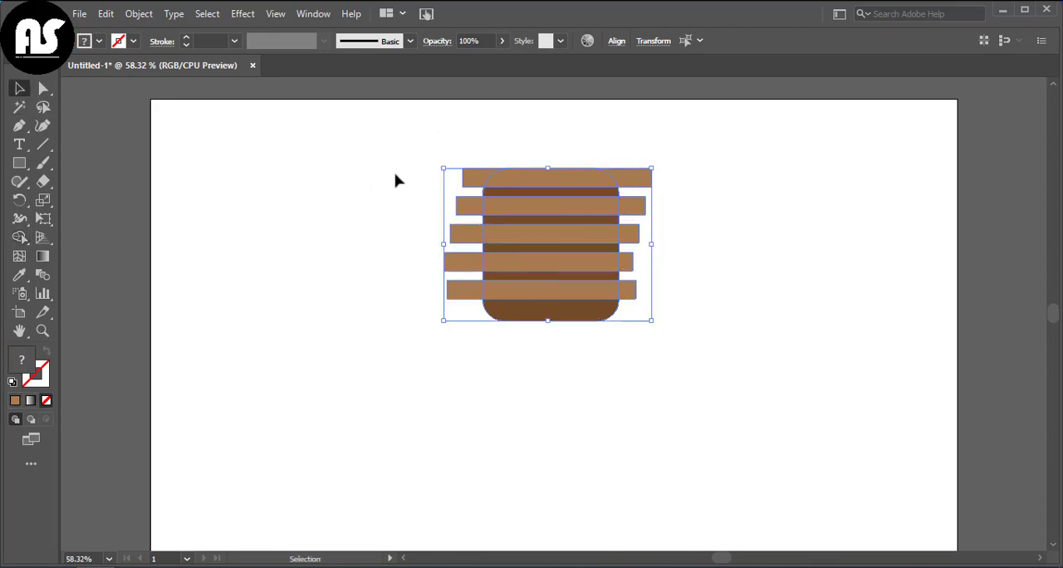
{"action": "mouse_move", "coordinate": [440, 155]}
{"action": "left_mouse_down"}
{"action": "mouse_move", "coordinate": [466, 268]}
{"action": "mouse_move", "coordinate": [458, 307]}
{"action": "left_mouse_up"}
{"action": "key", "text": "Delete"}
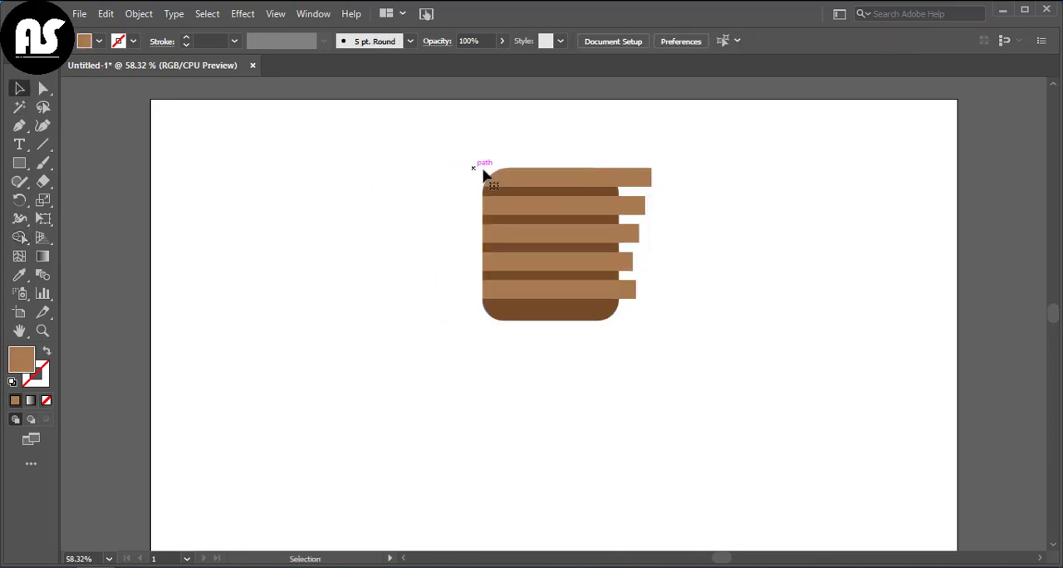
{"action": "left_click_drag", "start_coordinate": [629, 241], "coordinate": [628, 241]}
{"action": "key", "text": "Delete"}
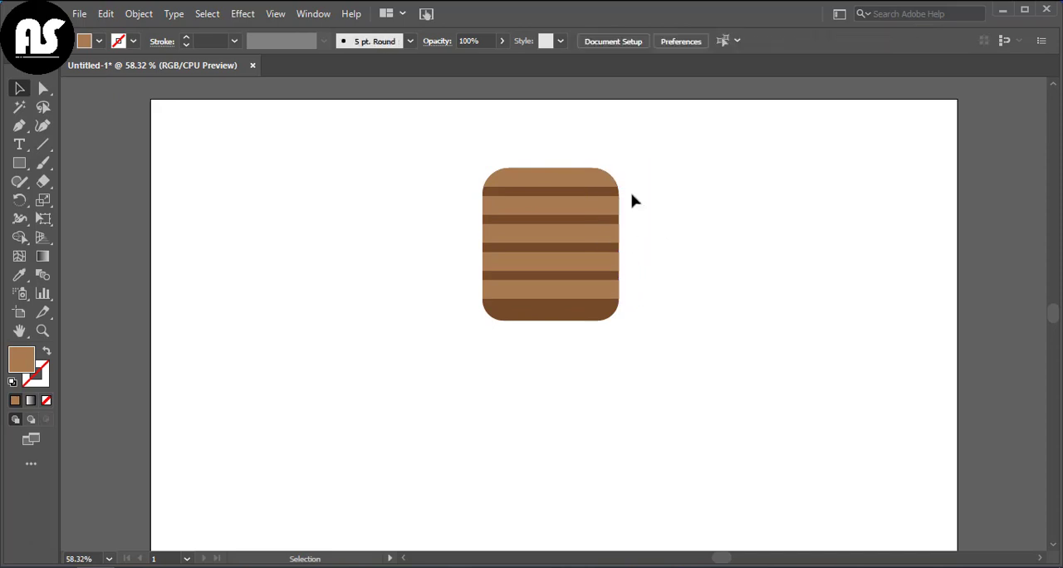
Step: Draw a small light brown neck rectangle below the striped body and send it behind the body
{"action": "left_click", "coordinate": [19, 164]}
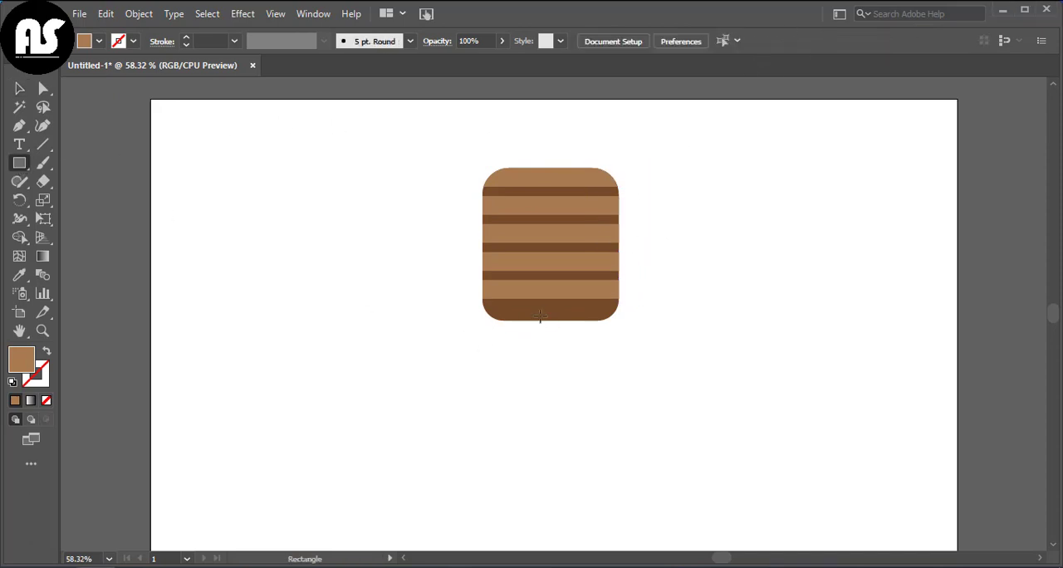
{"action": "left_click_drag", "start_coordinate": [535, 322], "coordinate": [568, 361]}
{"action": "left_click", "coordinate": [19, 88]}
{"action": "left_click", "coordinate": [446, 356]}
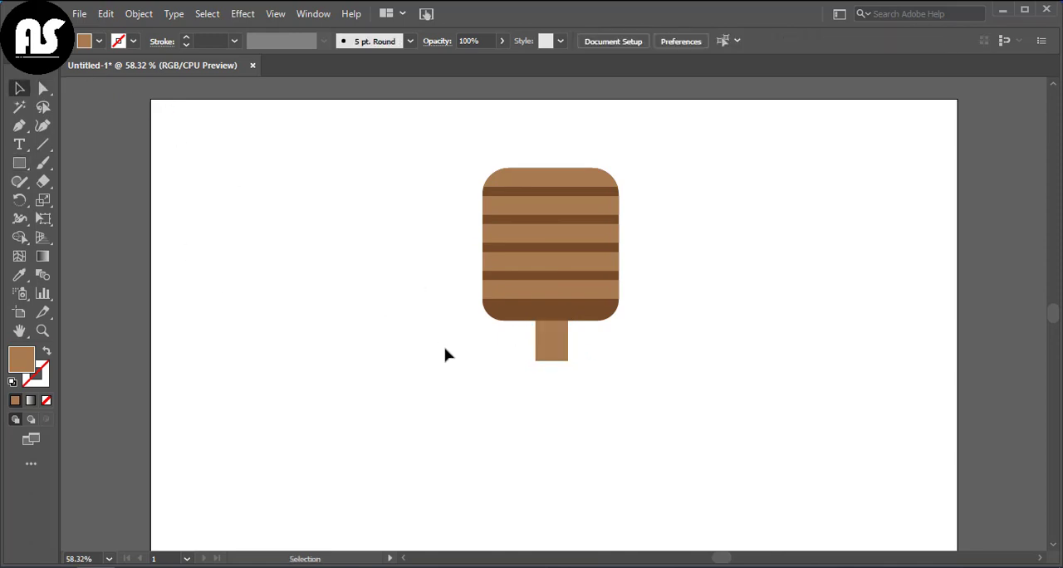
{"action": "right_click", "coordinate": [552, 346]}
{"action": "mouse_move", "coordinate": [593, 486]}
{"action": "left_click", "coordinate": [728, 539]}
{"action": "left_click", "coordinate": [763, 391]}
Step: Draw a wide light brown rectangle centred under the neck and round all its corners
{"action": "scroll", "coordinate": [418, 226], "scroll_direction": "down", "scroll_amount": 1}
{"action": "left_click", "coordinate": [19, 163]}
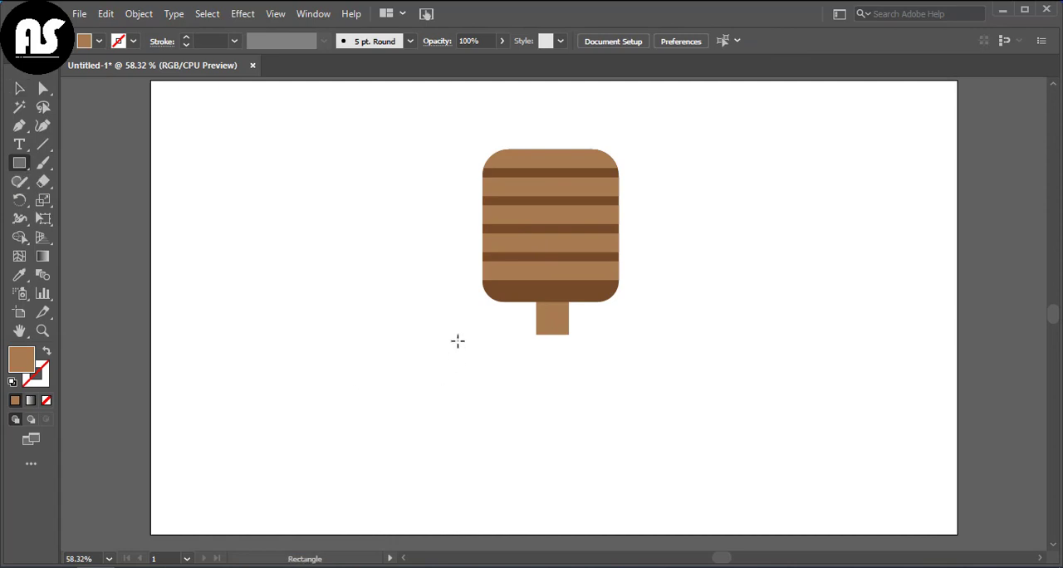
{"action": "left_click_drag", "start_coordinate": [484, 341], "coordinate": [629, 413]}
{"action": "key", "text": "v"}
{"action": "left_click_drag", "start_coordinate": [563, 381], "coordinate": [555, 370]}
{"action": "key", "text": "a"}
{"action": "left_click_drag", "start_coordinate": [488, 345], "coordinate": [501, 359]}
{"action": "left_click", "coordinate": [18, 88]}
{"action": "left_click", "coordinate": [339, 262]}
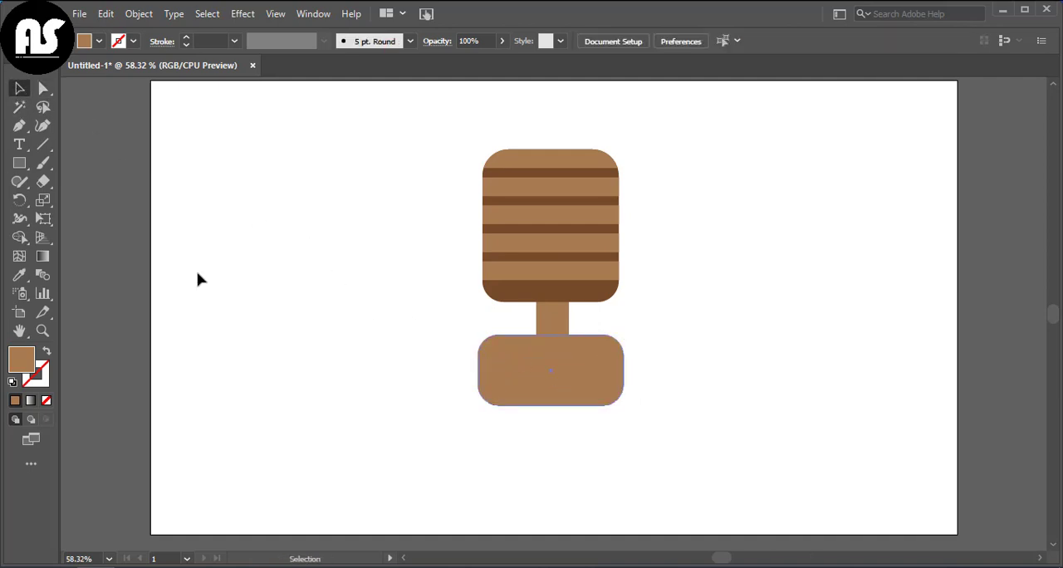
Step: Draw a dark brown circle in the empty area beside the figure and cover its upper part with a dark brown rectangle
{"action": "key", "text": "p"}
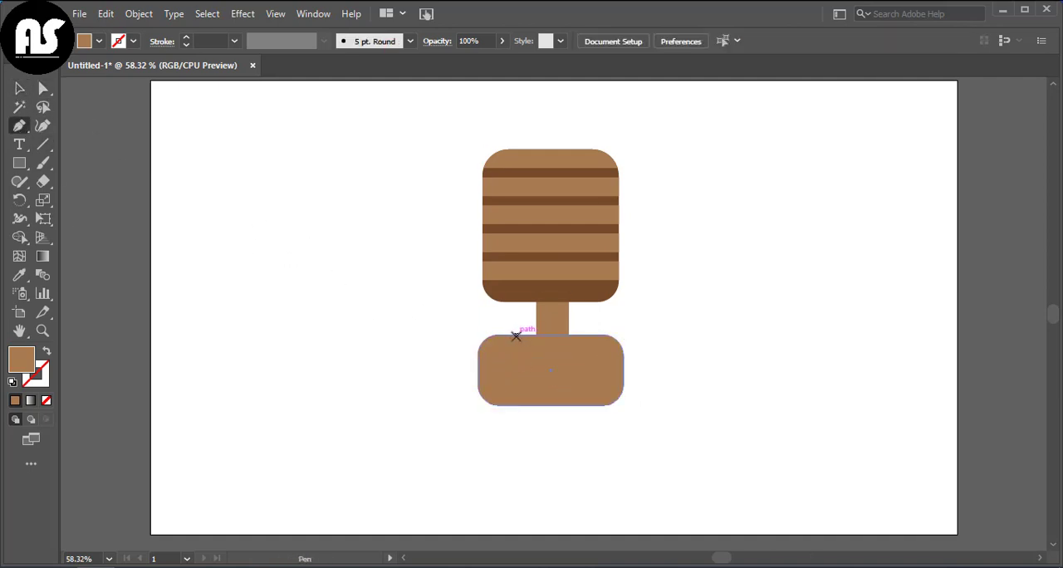
{"action": "key", "text": "v"}
{"action": "left_click_drag", "start_coordinate": [21, 162], "coordinate": [56, 202]}
{"action": "left_click_drag", "start_coordinate": [233, 186], "coordinate": [343, 297]}
{"action": "left_click_drag", "start_coordinate": [19, 162], "coordinate": [56, 167]}
{"action": "left_click_drag", "start_coordinate": [216, 186], "coordinate": [359, 255]}
{"action": "key", "text": "v"}
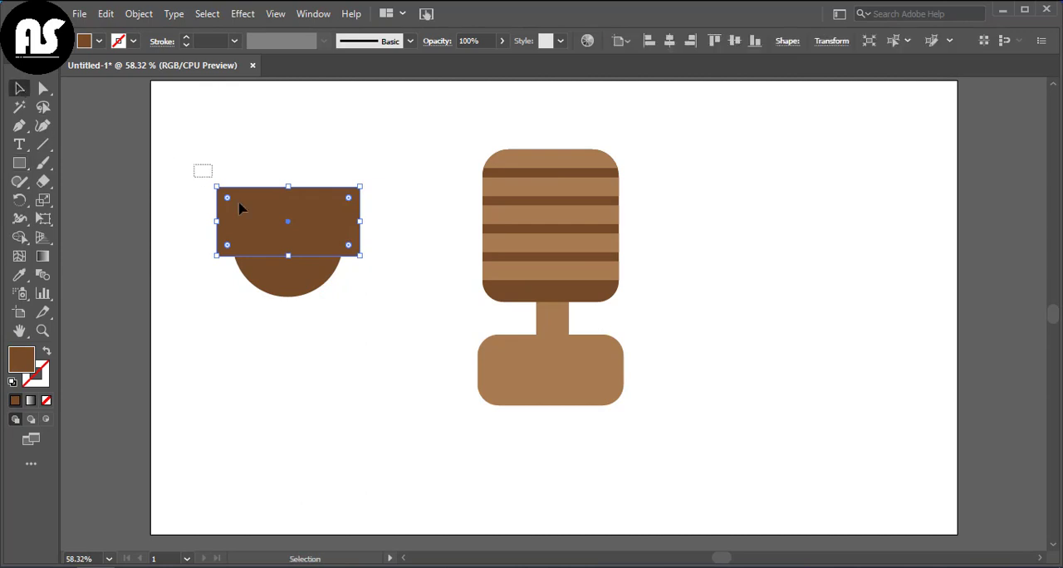
Step: Split the circle along the rectangle's lower edge with Shape Builder and delete the upper part, keeping the lower circle segment
{"action": "left_click_drag", "start_coordinate": [199, 171], "coordinate": [327, 320]}
{"action": "left_click", "coordinate": [19, 237]}
{"action": "left_click_drag", "start_coordinate": [190, 185], "coordinate": [377, 193]}
{"action": "key", "text": "v"}
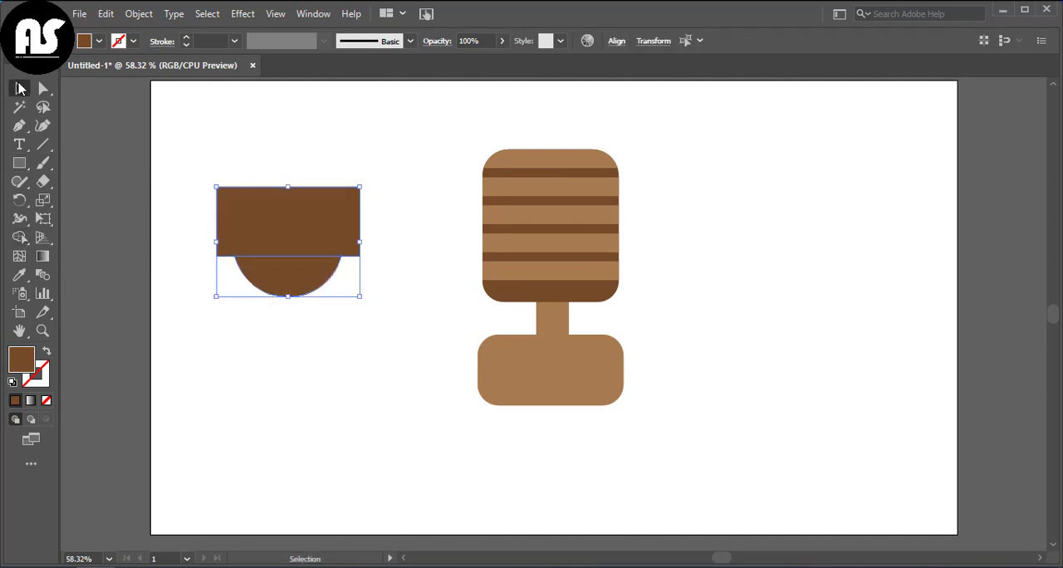
{"action": "left_click", "coordinate": [241, 189]}
{"action": "key", "text": "Delete"}
Step: Place the dark brown circle segment on the lower block's top edge and a vertically flipped copy on its bottom edge
{"action": "left_click_drag", "start_coordinate": [282, 276], "coordinate": [585, 397]}
{"action": "left_click", "coordinate": [674, 348]}
{"action": "left_click", "coordinate": [594, 362]}
{"action": "left_click", "coordinate": [641, 361]}
{"action": "scroll", "coordinate": [565, 399], "scroll_direction": "up", "scroll_amount": 2}
{"action": "left_click", "coordinate": [686, 375]}
{"action": "left_click", "coordinate": [705, 391]}
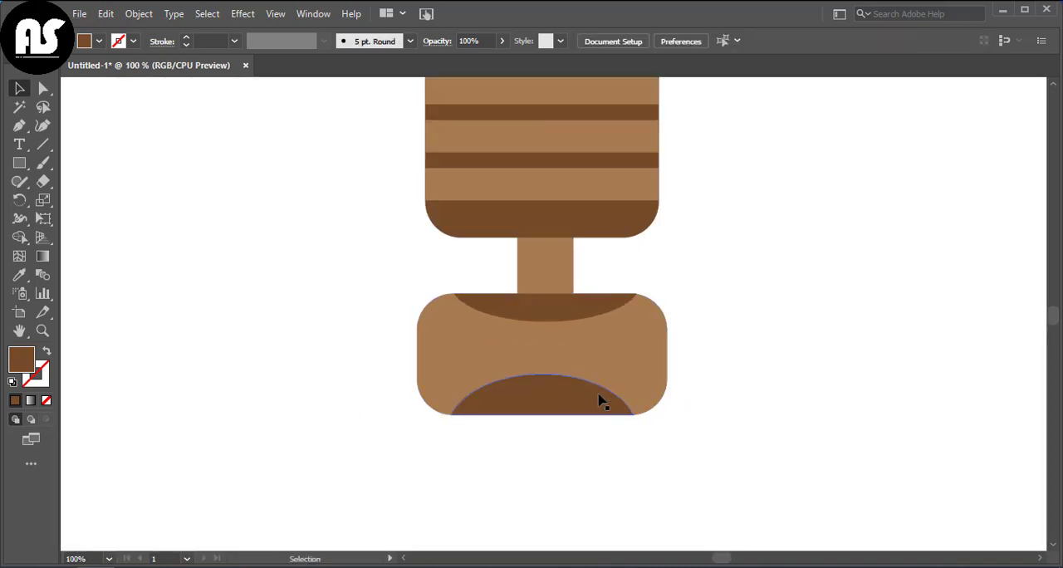
{"action": "left_click", "coordinate": [600, 399]}
{"action": "left_click_drag", "start_coordinate": [545, 368], "coordinate": [549, 386]}
{"action": "scroll", "coordinate": [547, 374], "scroll_direction": "down", "scroll_amount": 2}
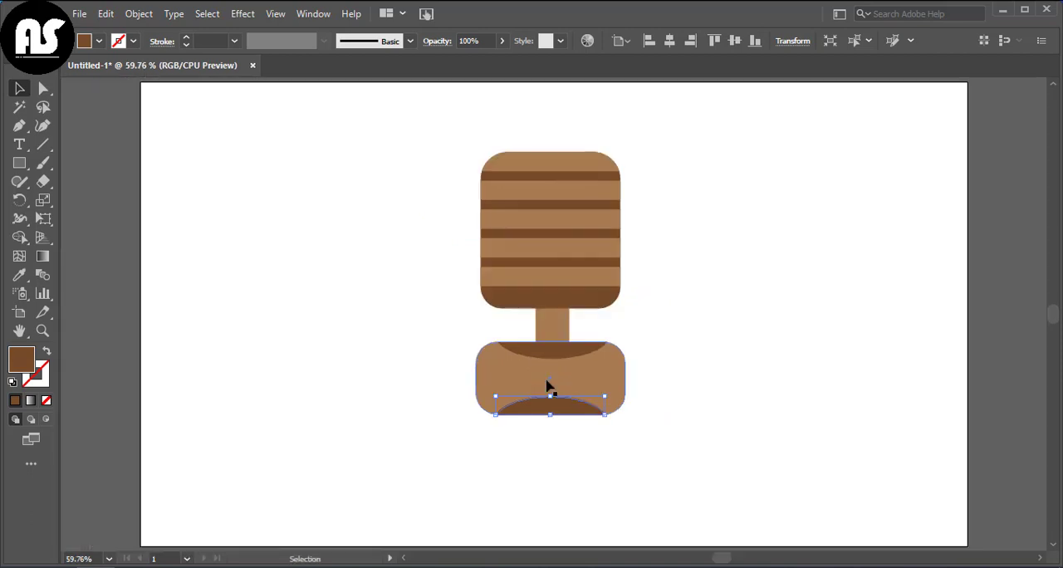
{"action": "left_click", "coordinate": [396, 372]}
Step: Draw a dark brown horizontal band across the middle of the lower rounded block, spanning its full width
{"action": "left_click", "coordinate": [14, 166]}
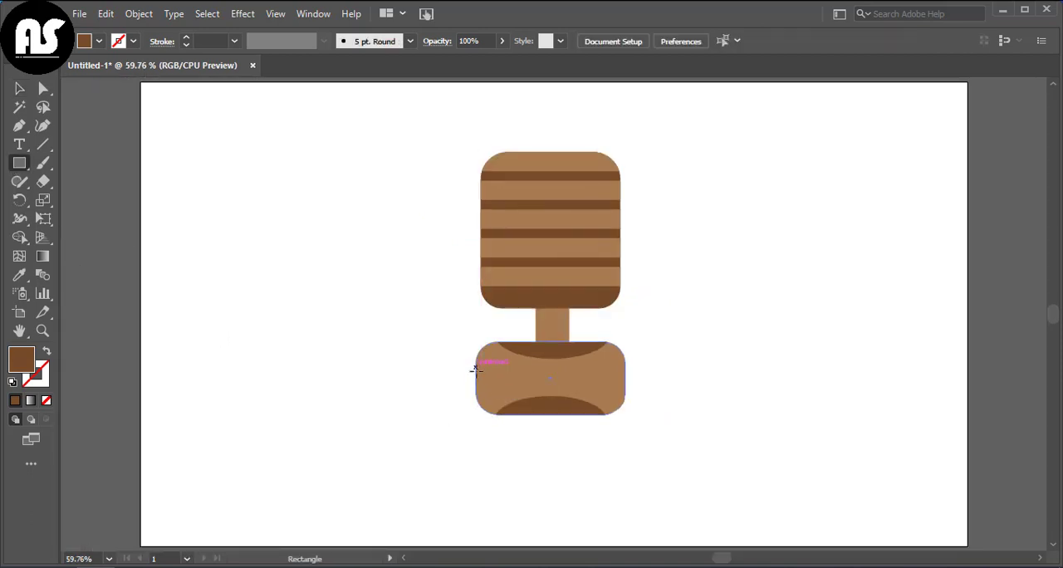
{"action": "left_click_drag", "start_coordinate": [476, 367], "coordinate": [625, 385]}
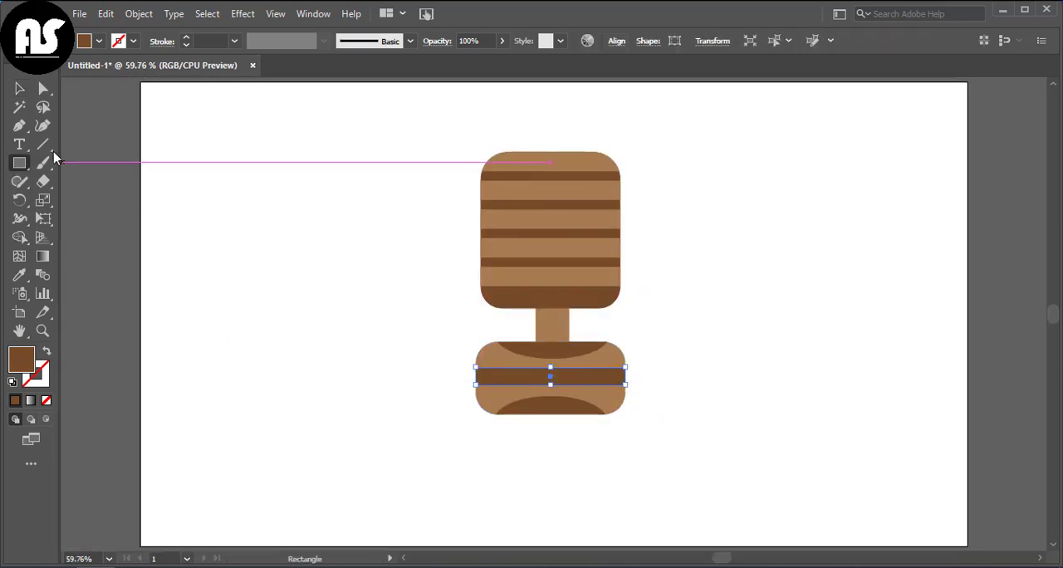
{"action": "left_click", "coordinate": [19, 88]}
{"action": "left_click", "coordinate": [399, 302]}
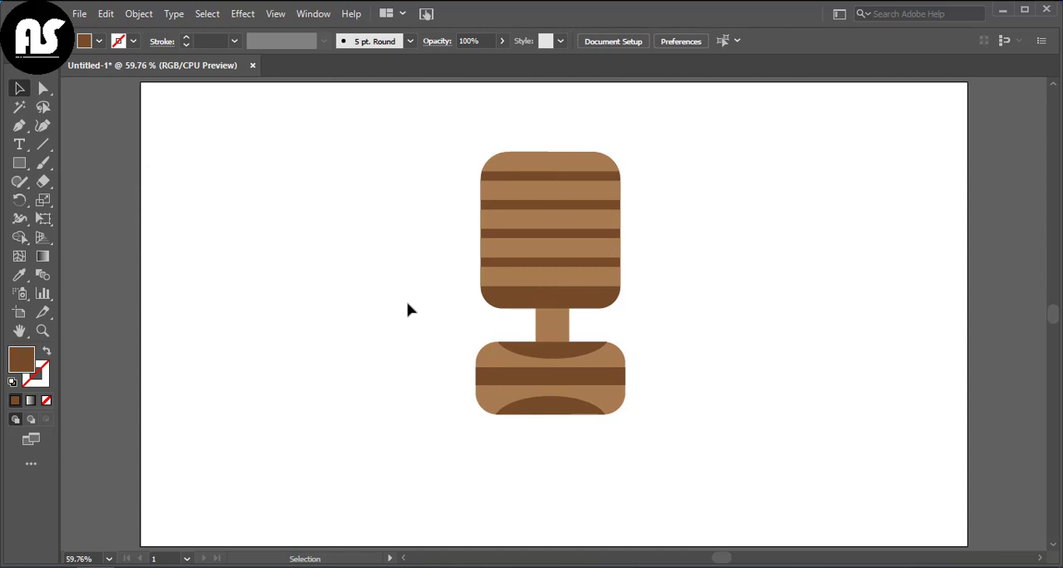
Step: Move the entire figure up towards the top of the artboard
{"action": "left_click_drag", "start_coordinate": [394, 151], "coordinate": [669, 469]}
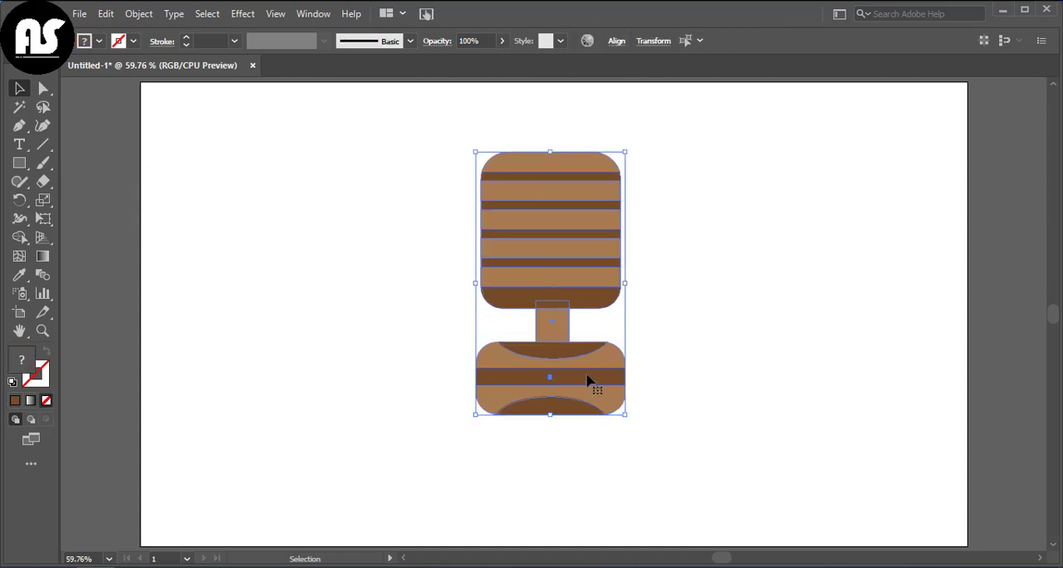
{"action": "left_click_drag", "start_coordinate": [589, 379], "coordinate": [583, 327]}
{"action": "left_click", "coordinate": [665, 340]}
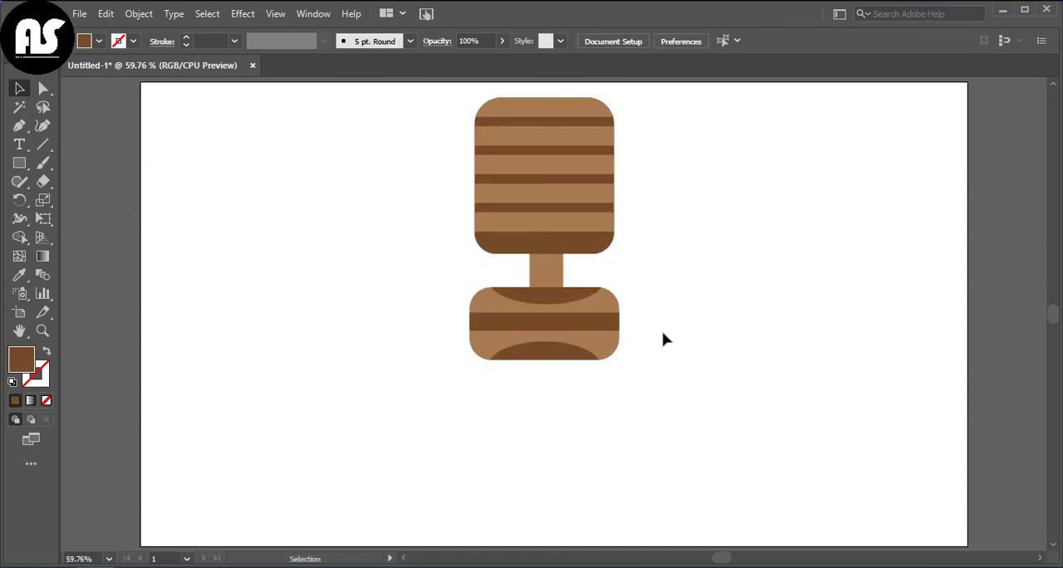
Step: Draw a rectangle about 38 by 55 px under the lower block's centre and fill it light grey
{"action": "left_click", "coordinate": [21, 163]}
{"action": "left_click_drag", "start_coordinate": [538, 359], "coordinate": [564, 395]}
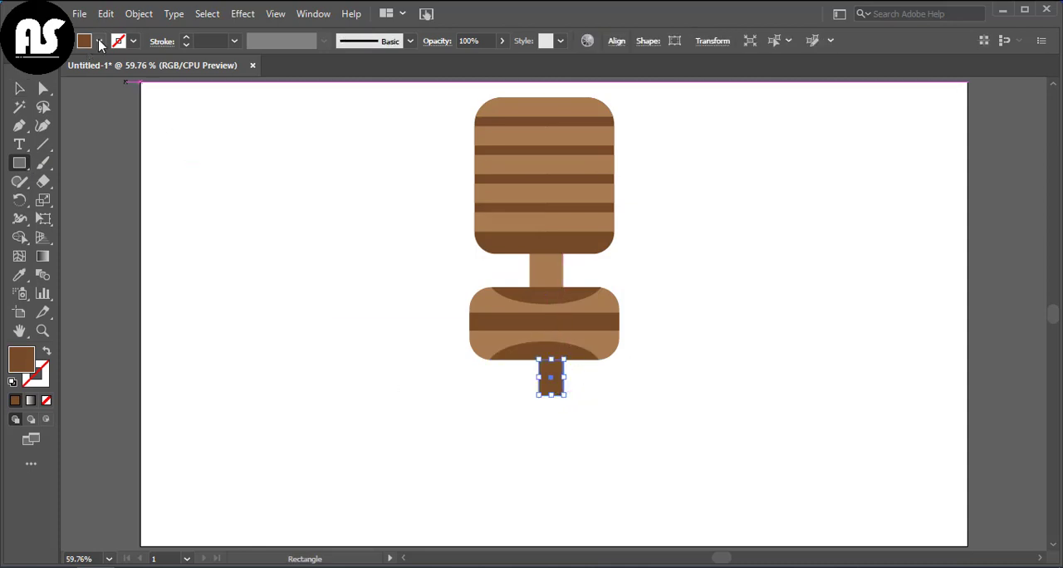
{"action": "left_click", "coordinate": [99, 41]}
{"action": "left_click", "coordinate": [103, 116]}
{"action": "left_click", "coordinate": [415, 379]}
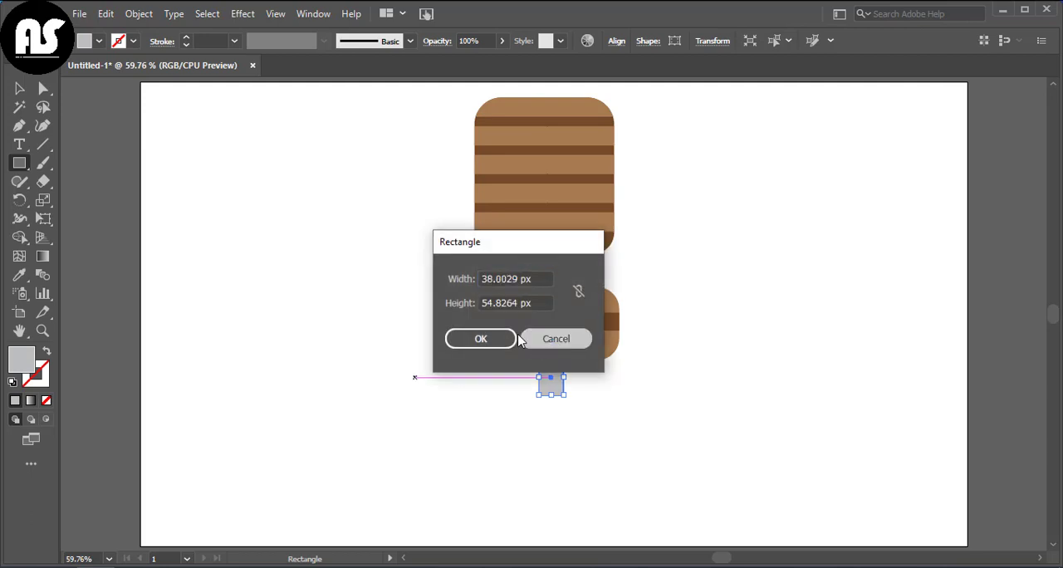
{"action": "left_click", "coordinate": [553, 337]}
{"action": "key", "text": "v"}
{"action": "left_click", "coordinate": [456, 392]}
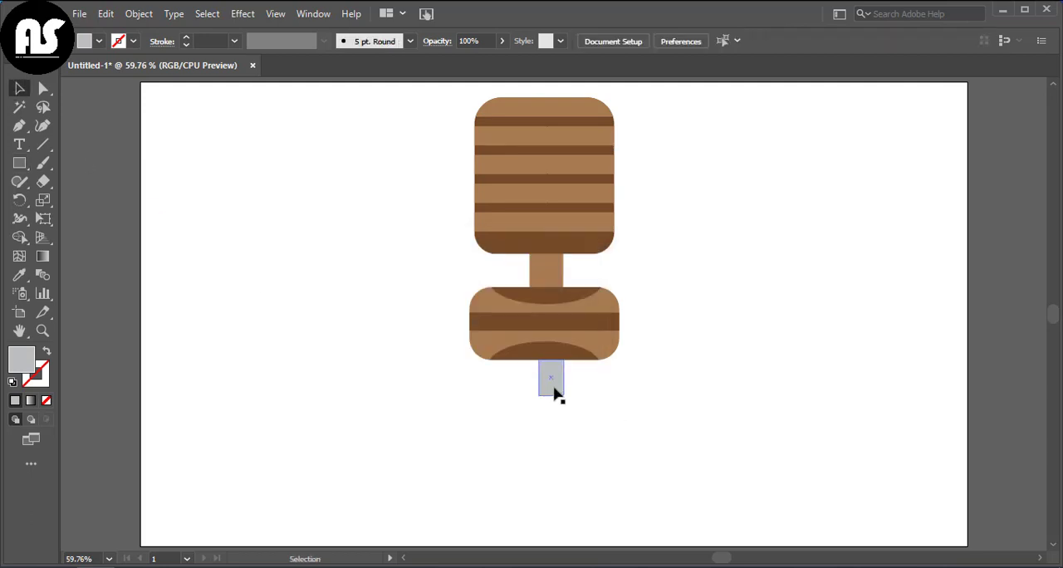
Step: Overlay a shorter copy of the light grey rectangle with its right edge curved inward to the centre, and fill it darker grey
{"action": "left_click", "coordinate": [554, 387]}
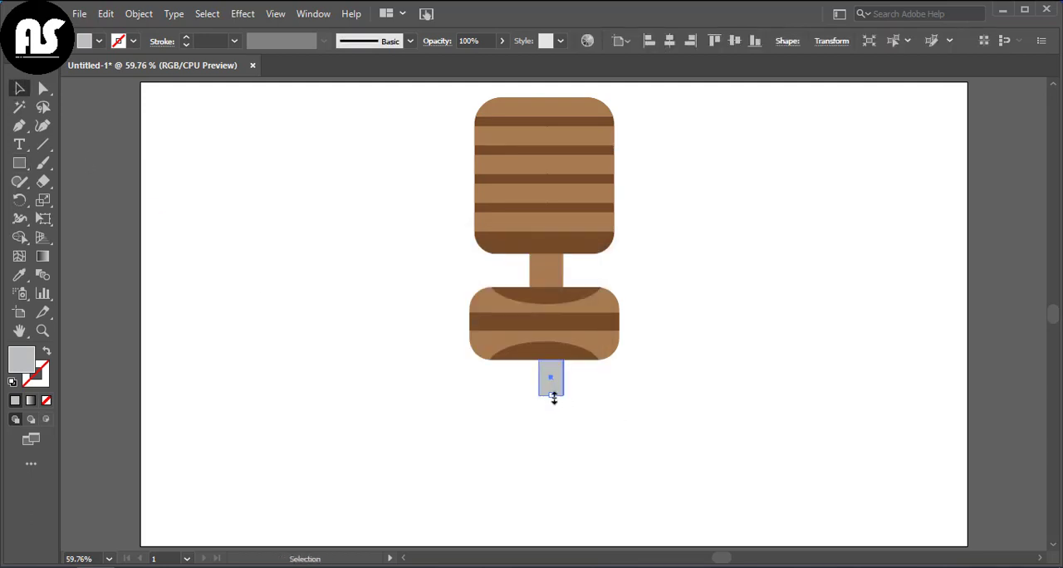
{"action": "key", "text": "shift+grave"}
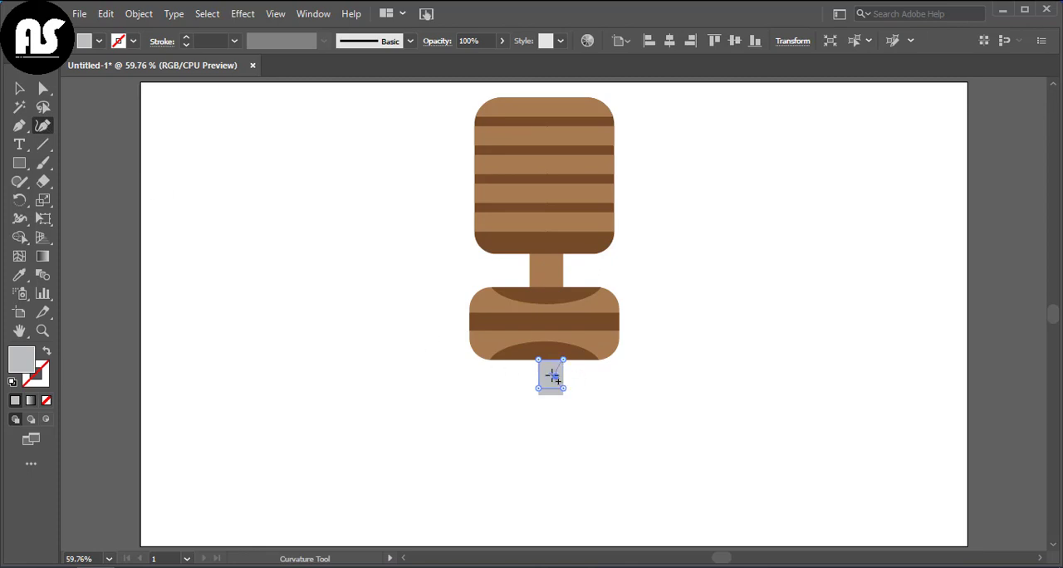
{"action": "left_click_drag", "start_coordinate": [549, 373], "coordinate": [550, 373]}
{"action": "left_click", "coordinate": [98, 42]}
{"action": "left_click", "coordinate": [69, 113]}
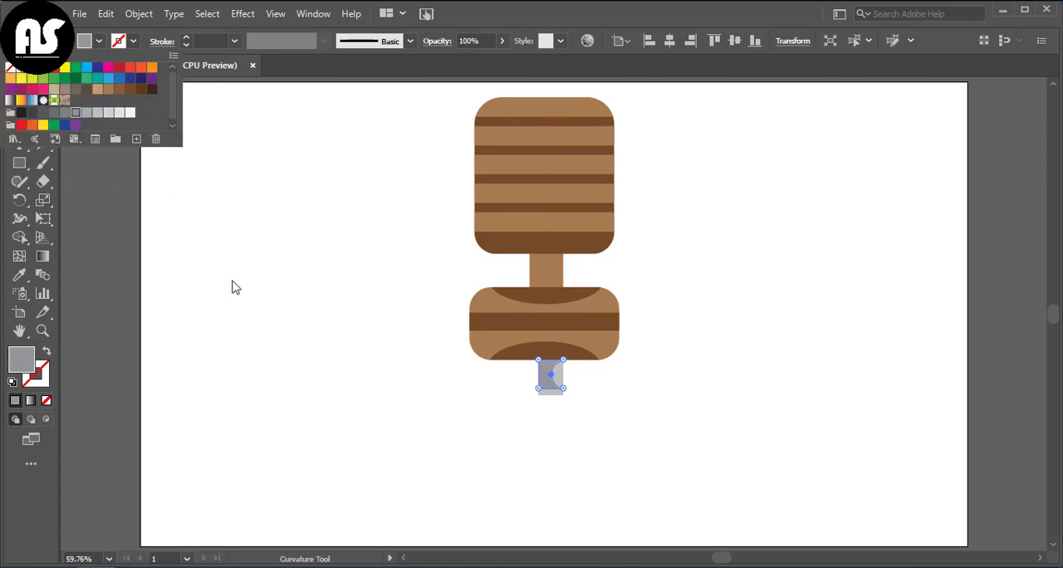
Step: Draw a short rectangle directly under the grey post, matching the post's width, and fill it black
{"action": "left_click", "coordinate": [233, 285]}
{"action": "left_click", "coordinate": [19, 88]}
{"action": "left_click", "coordinate": [446, 380]}
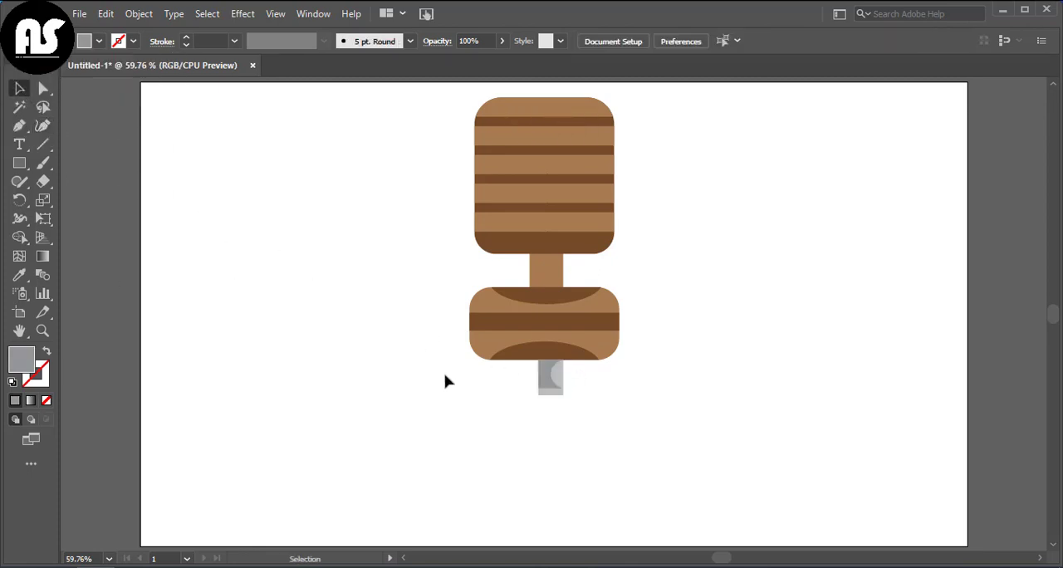
{"action": "left_click", "coordinate": [20, 162]}
{"action": "mouse_move", "coordinate": [539, 396]}
{"action": "left_mouse_down"}
{"action": "mouse_move", "coordinate": [565, 400]}
{"action": "mouse_move", "coordinate": [564, 410]}
{"action": "left_mouse_up"}
{"action": "scroll", "coordinate": [528, 403], "scroll_direction": "down", "scroll_amount": 1}
{"action": "scroll", "coordinate": [511, 391], "scroll_direction": "up", "scroll_amount": 2}
{"action": "scroll", "coordinate": [538, 380], "scroll_direction": "down", "scroll_amount": 3}
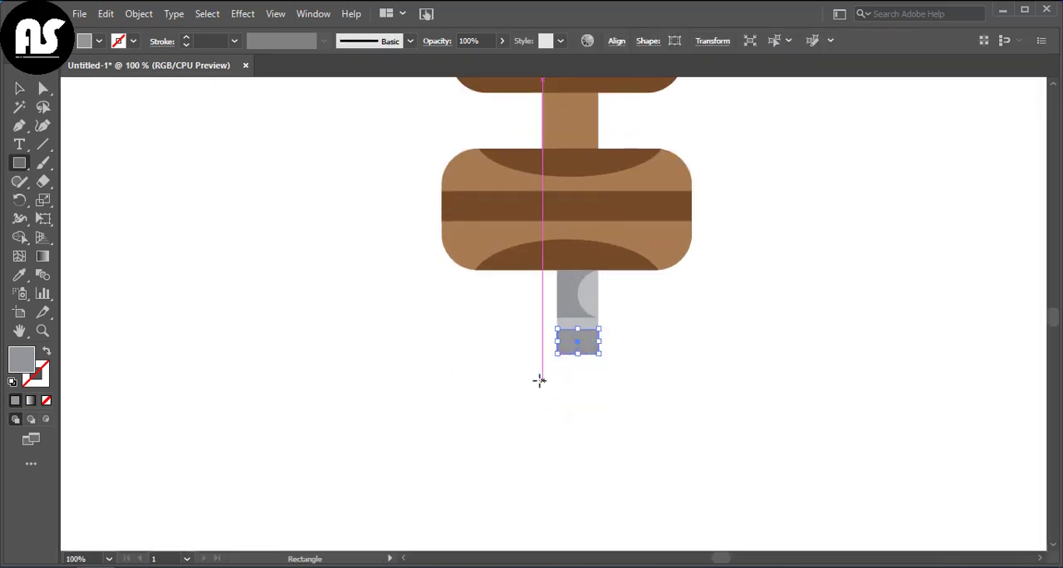
{"action": "left_click", "coordinate": [99, 41]}
{"action": "left_click", "coordinate": [22, 112]}
Step: Pull the lower corners of the black rectangle outward so it becomes a trapezoid that widens downward
{"action": "left_click", "coordinate": [42, 125]}
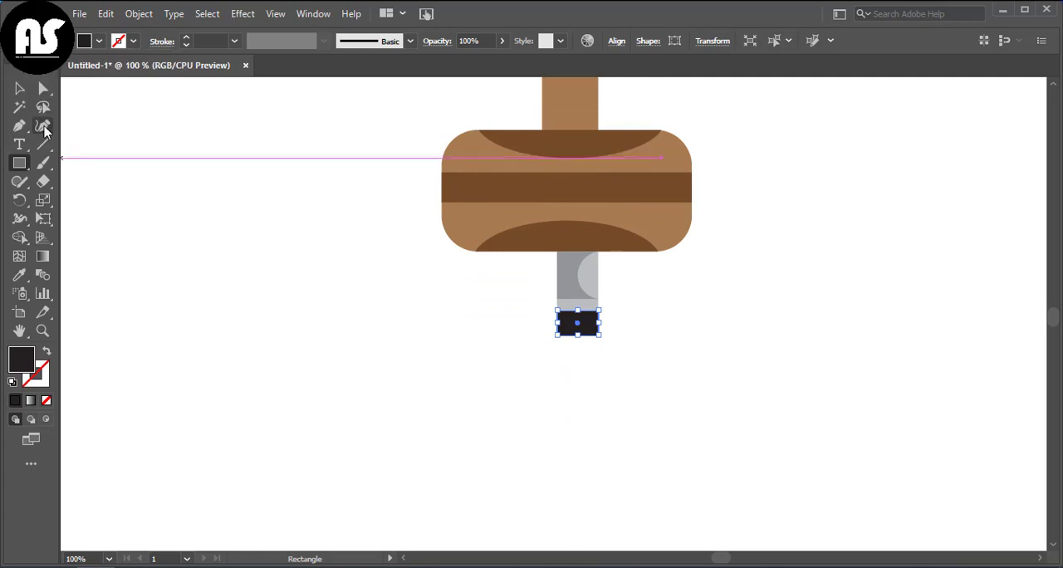
{"action": "left_click_drag", "start_coordinate": [556, 336], "coordinate": [547, 337]}
{"action": "left_click", "coordinate": [604, 337]}
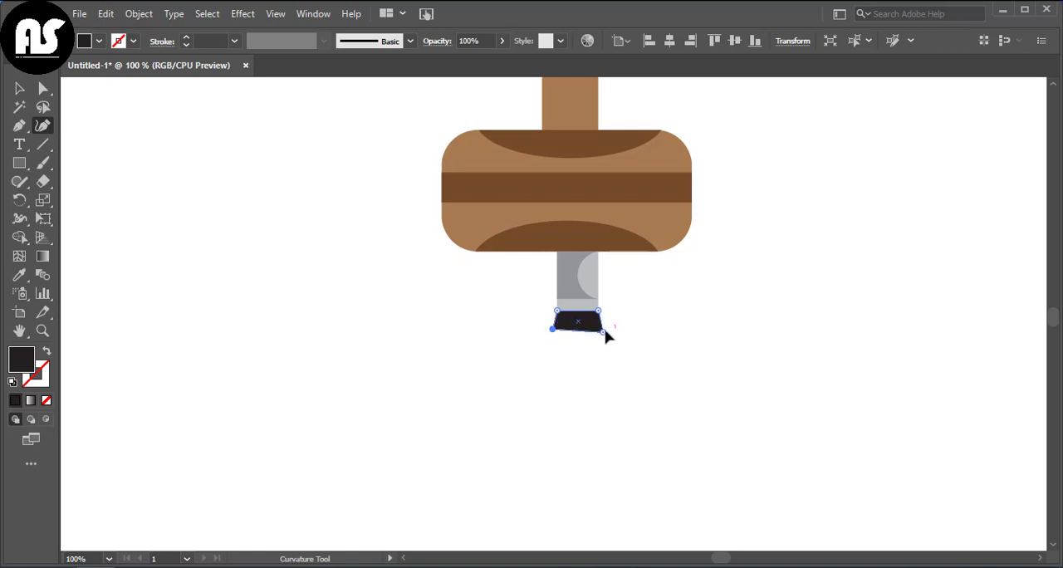
{"action": "left_click", "coordinate": [15, 89]}
{"action": "left_click", "coordinate": [252, 210]}
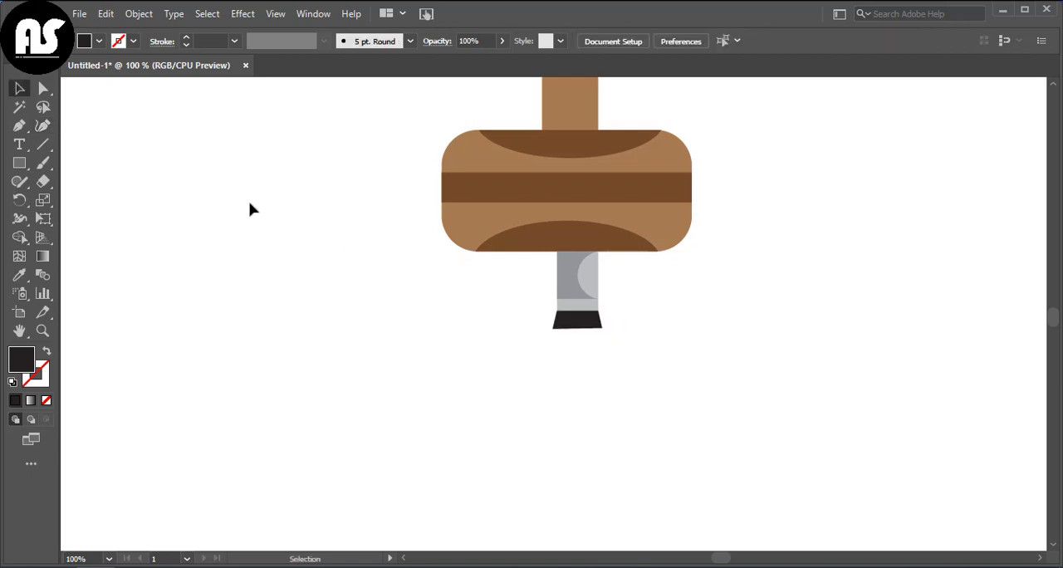
Step: Draw a rectangle under the black trapezoid at its base width and fill it with the post's light grey
{"action": "left_click", "coordinate": [20, 164]}
{"action": "left_click_drag", "start_coordinate": [552, 330], "coordinate": [602, 349]}
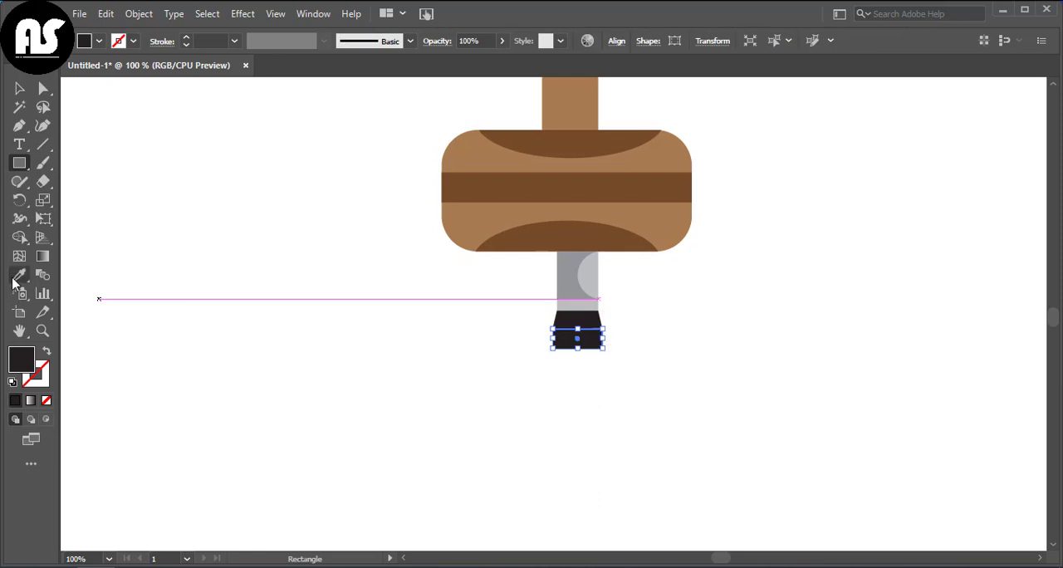
{"action": "left_click", "coordinate": [18, 277]}
{"action": "left_click", "coordinate": [562, 306]}
{"action": "left_click", "coordinate": [18, 90]}
{"action": "left_click", "coordinate": [876, 400]}
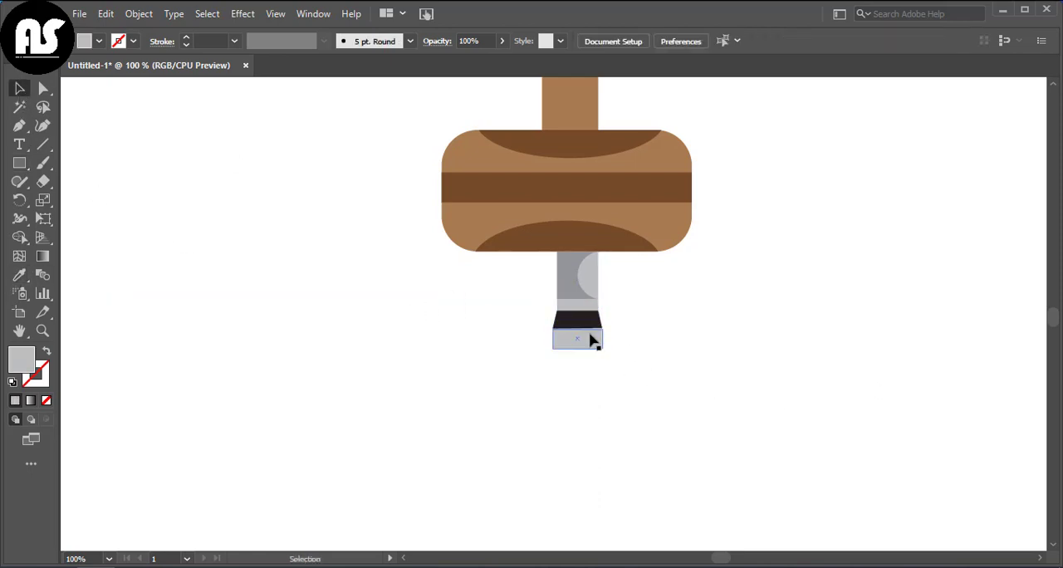
Step: Level the black trapezoid's bottom edge so it meets the light grey rectangle below without a gap
{"action": "left_click", "coordinate": [590, 337]}
{"action": "scroll", "coordinate": [590, 382], "scroll_direction": "up", "scroll_amount": 4}
{"action": "left_click", "coordinate": [633, 342]}
{"action": "left_click", "coordinate": [602, 311]}
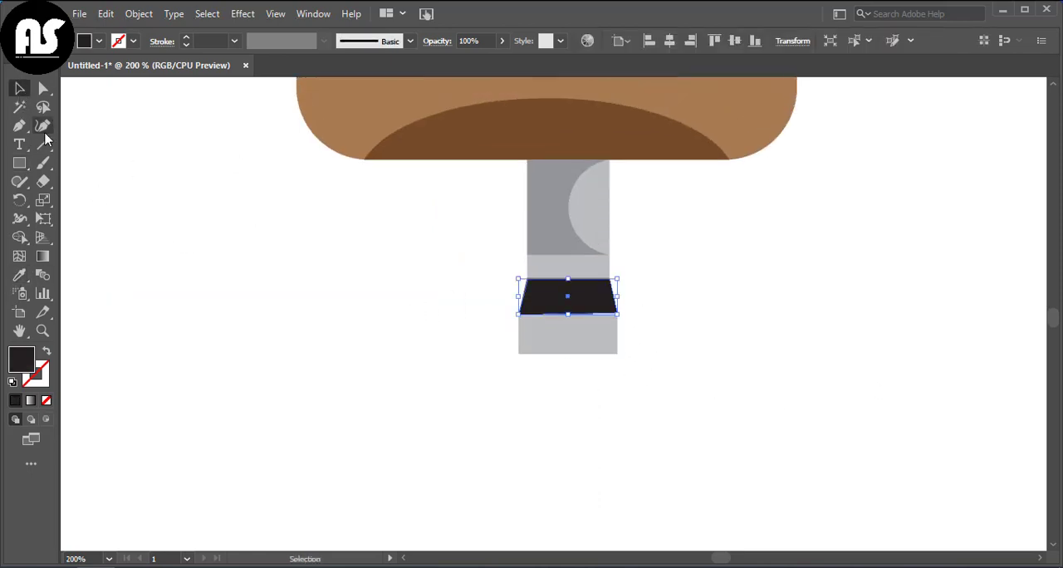
{"action": "key", "text": "shift+grave"}
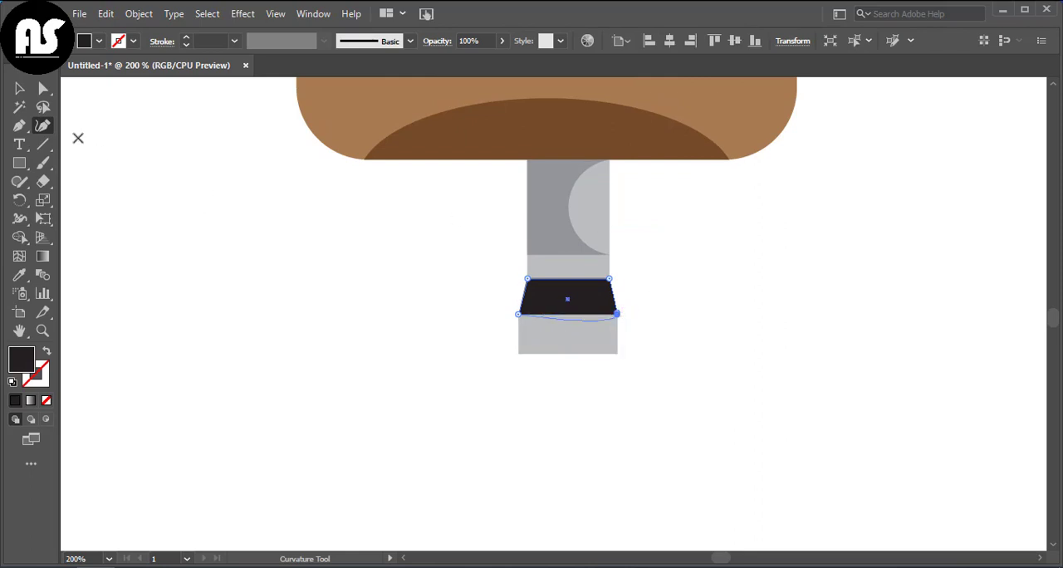
{"action": "key", "text": "v"}
{"action": "left_click", "coordinate": [305, 235]}
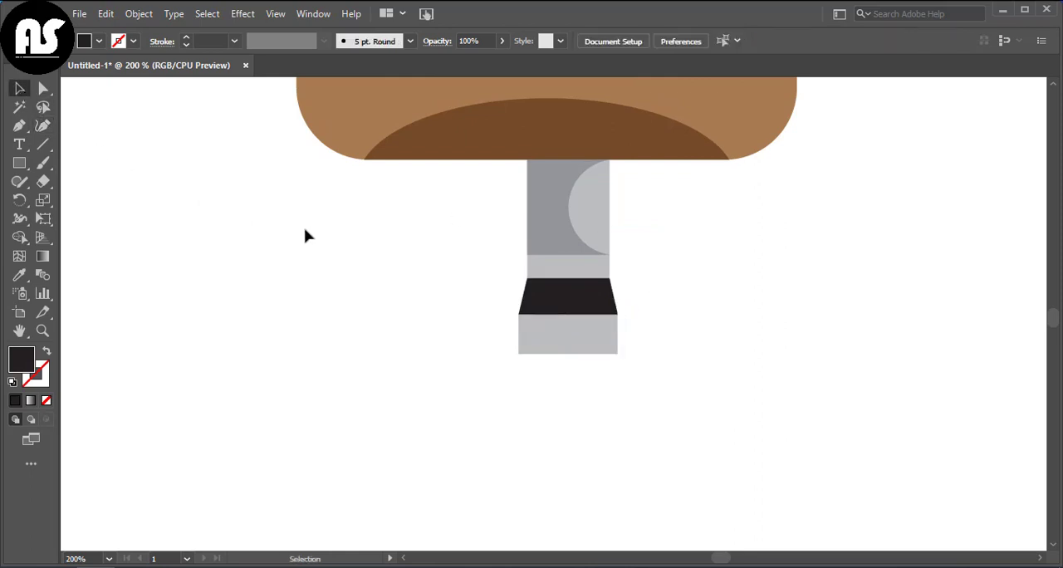
Step: Draw a thin rectangle under the lower light grey section at the same width and fill it with the trapezoid's black
{"action": "left_click", "coordinate": [540, 342]}
{"action": "scroll", "coordinate": [540, 341], "scroll_direction": "down", "scroll_amount": 1}
{"action": "scroll", "coordinate": [540, 342], "scroll_direction": "down", "scroll_amount": 1}
{"action": "left_click", "coordinate": [555, 342]}
{"action": "left_click", "coordinate": [19, 163]}
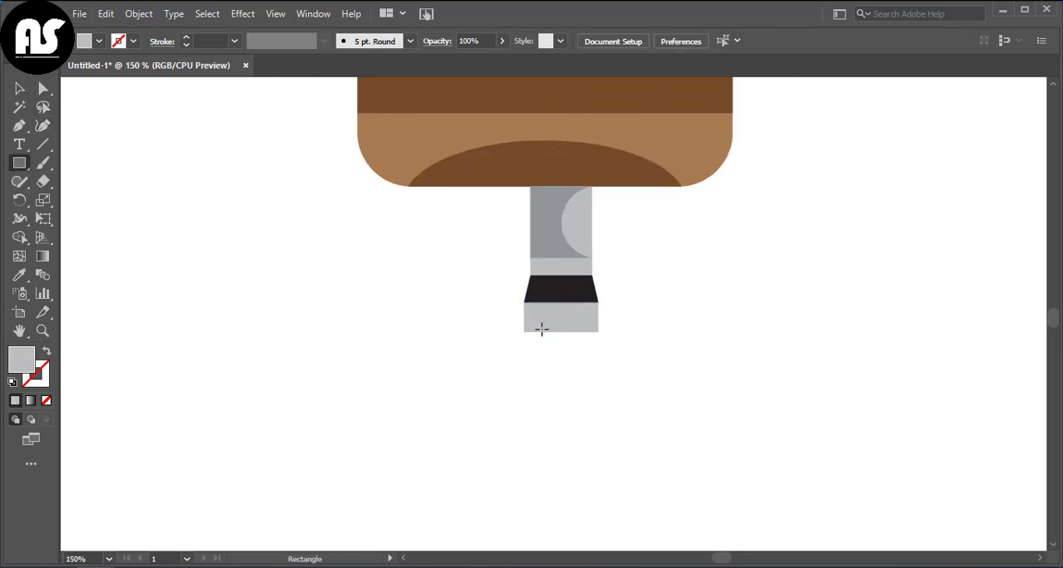
{"action": "left_click_drag", "start_coordinate": [522, 333], "coordinate": [599, 350]}
{"action": "key", "text": "i"}
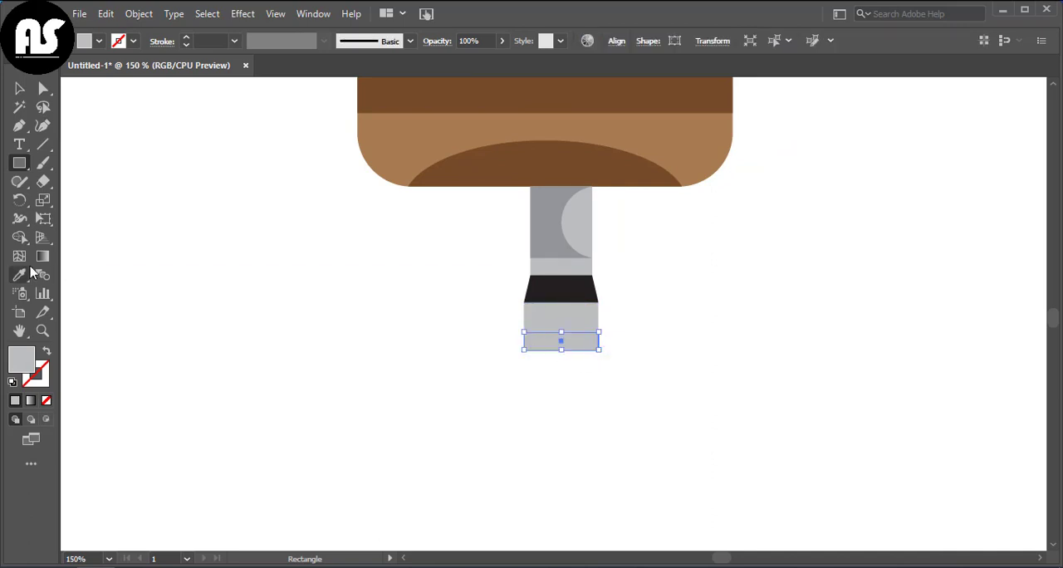
{"action": "left_click", "coordinate": [554, 287]}
Step: Flare the lower corners of the second black rectangle down and outward to form another trapezoid
{"action": "key", "text": "shift+grave"}
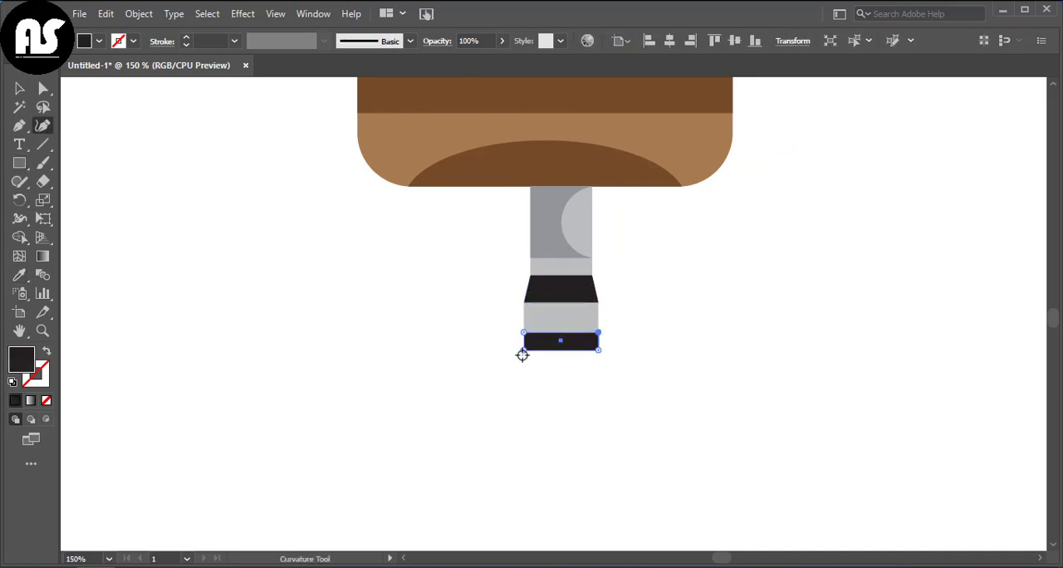
{"action": "left_click_drag", "start_coordinate": [522, 351], "coordinate": [518, 355]}
{"action": "left_click_drag", "start_coordinate": [602, 358], "coordinate": [603, 356]}
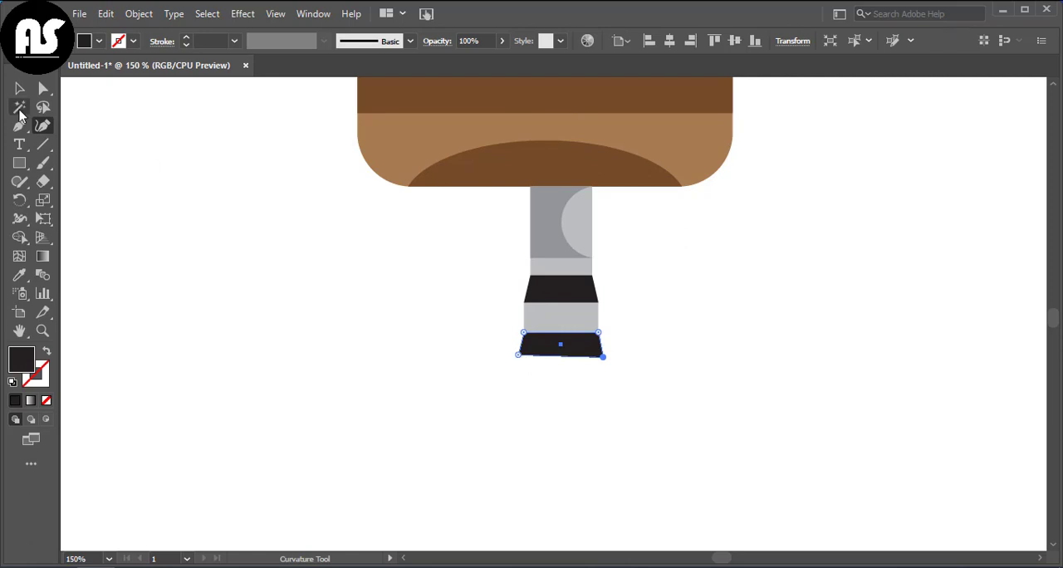
Step: Draw a rectangle beneath the second black trapezoid at its base width and fill it light grey
{"action": "left_click", "coordinate": [19, 163]}
{"action": "left_click_drag", "start_coordinate": [515, 357], "coordinate": [604, 379]}
{"action": "key", "text": "i"}
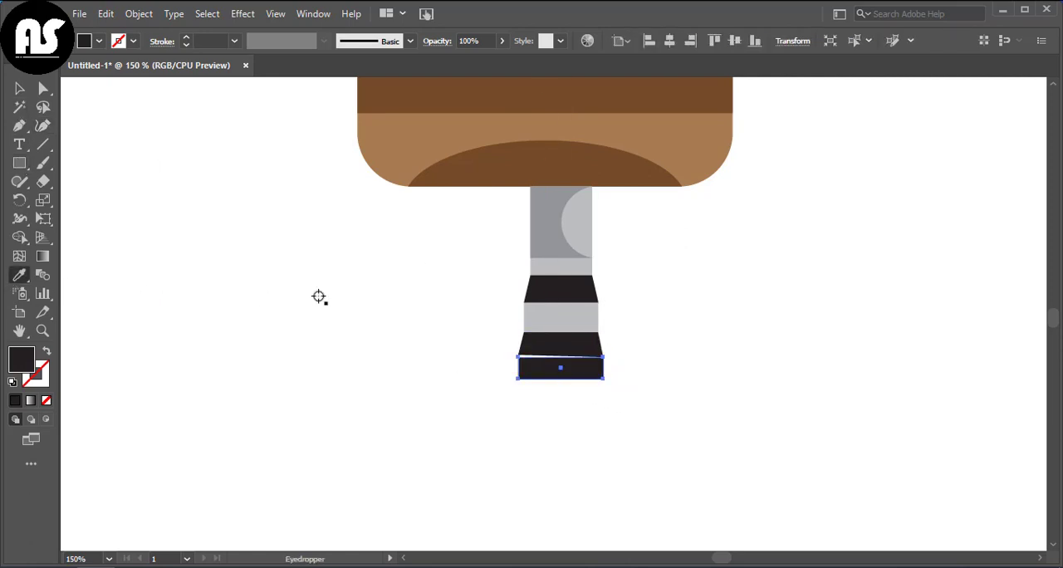
{"action": "left_click", "coordinate": [561, 318]}
Step: Lower the second black trapezoid's bottom-left corner to close the slanted gap above the last grey section
{"action": "scroll", "coordinate": [552, 415], "scroll_direction": "up", "scroll_amount": 2}
{"action": "left_click", "coordinate": [42, 125]}
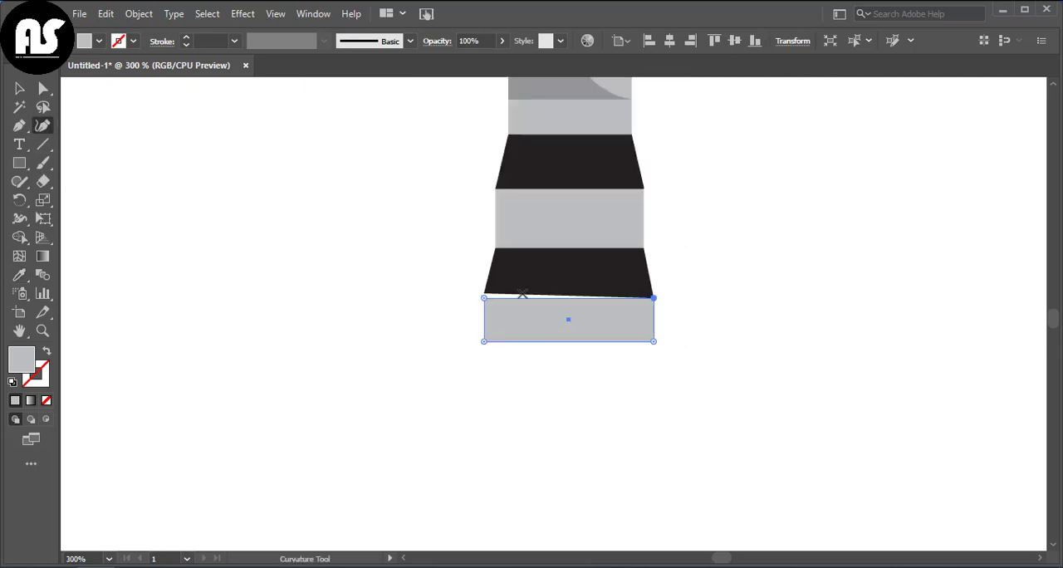
{"action": "left_click", "coordinate": [583, 273], "text": "ctrl"}
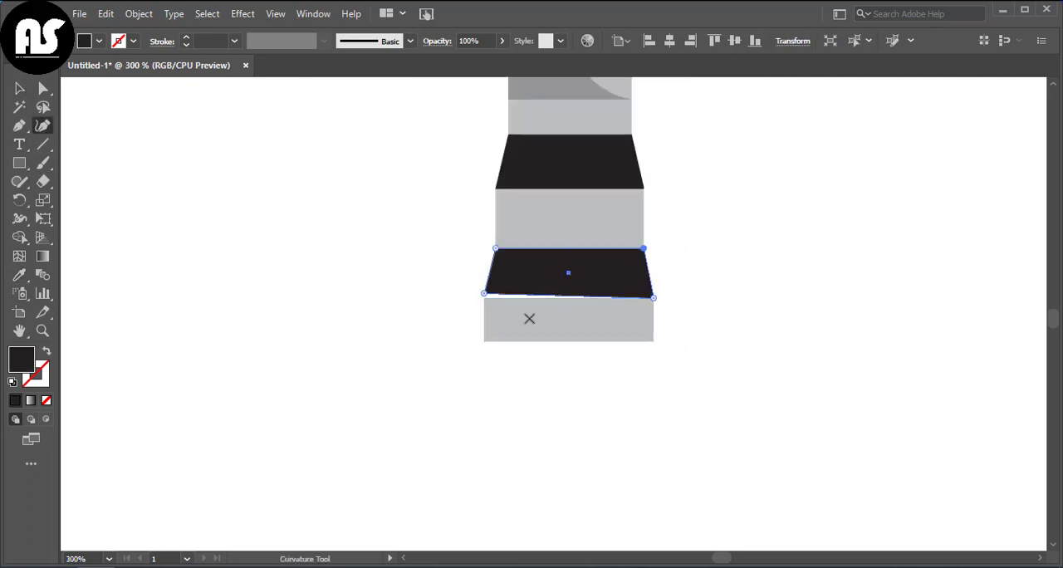
{"action": "left_click_drag", "start_coordinate": [483, 296], "coordinate": [484, 298]}
{"action": "left_click", "coordinate": [17, 89]}
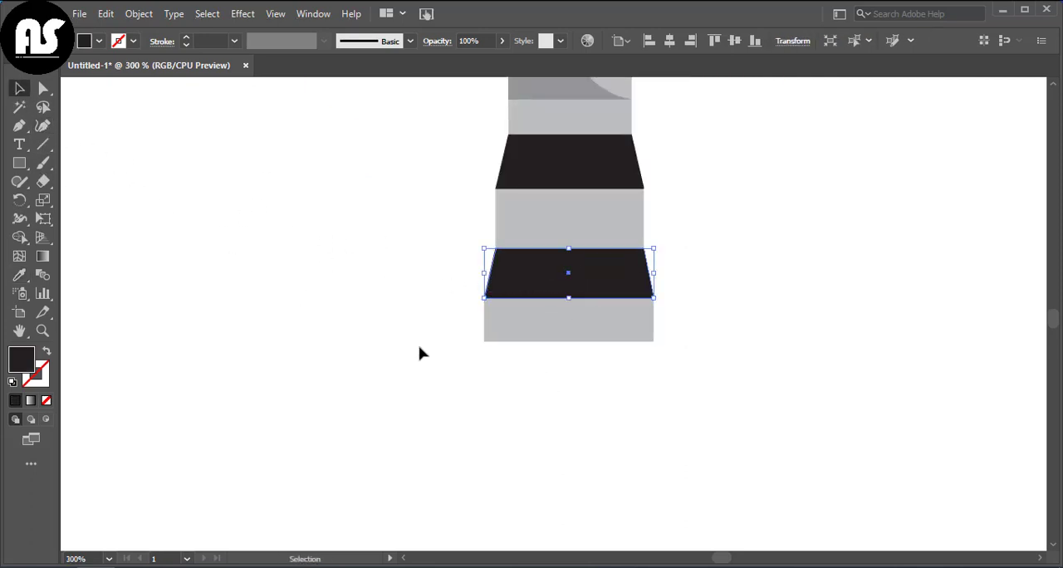
{"action": "scroll", "coordinate": [419, 354], "scroll_direction": "down", "scroll_amount": 1}
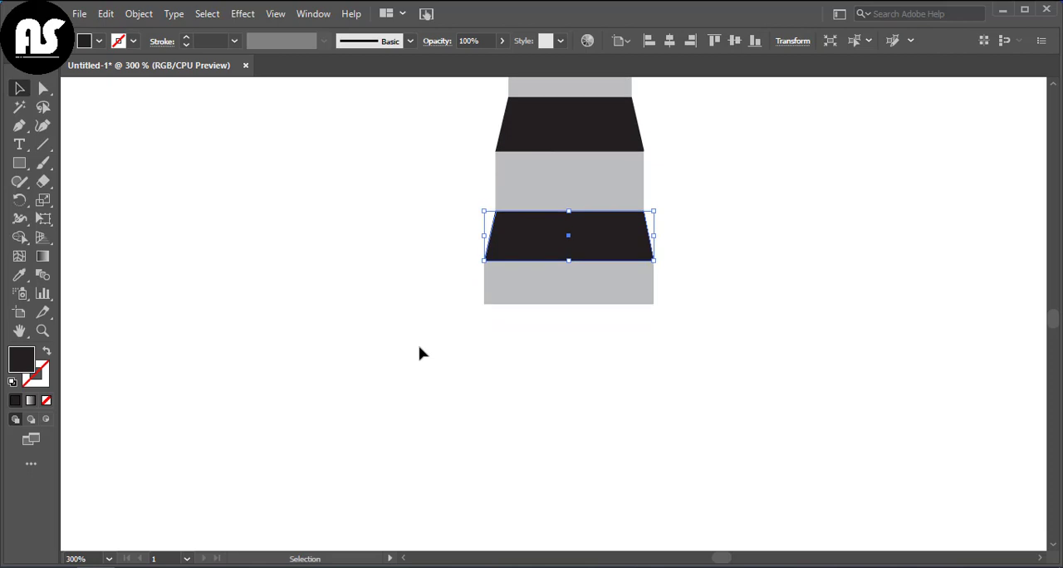
{"action": "left_click", "coordinate": [797, 175]}
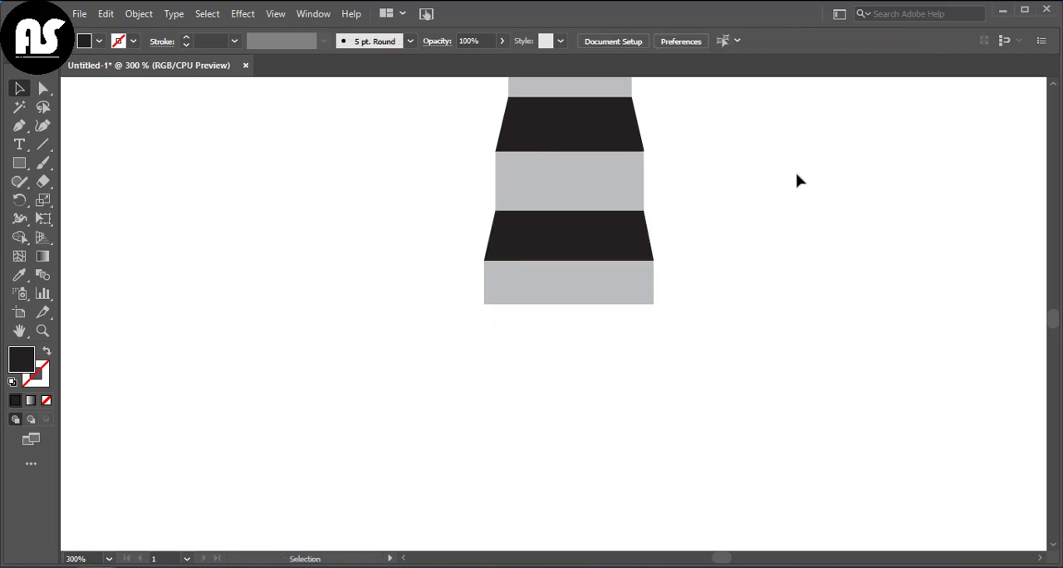
Step: Draw a larger rectangle below and left of the post and fill it with the bands' black
{"action": "key", "text": "ctrl+0"}
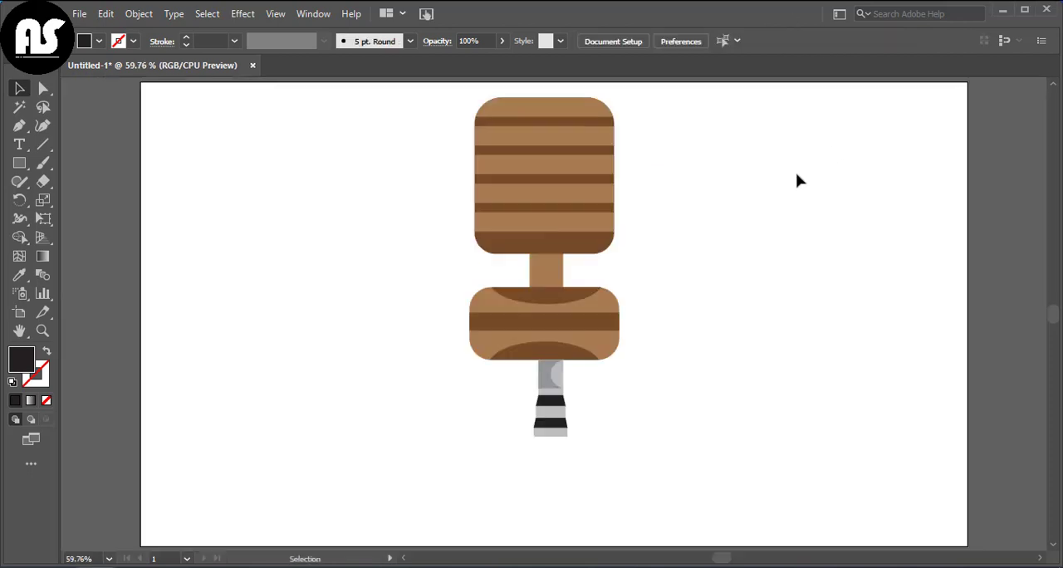
{"action": "left_click", "coordinate": [561, 433]}
{"action": "key", "text": "ctrl+1"}
{"action": "scroll", "coordinate": [119, 124], "scroll_direction": "up", "scroll_amount": 1}
{"action": "left_click_drag", "start_coordinate": [19, 163], "coordinate": [99, 163]}
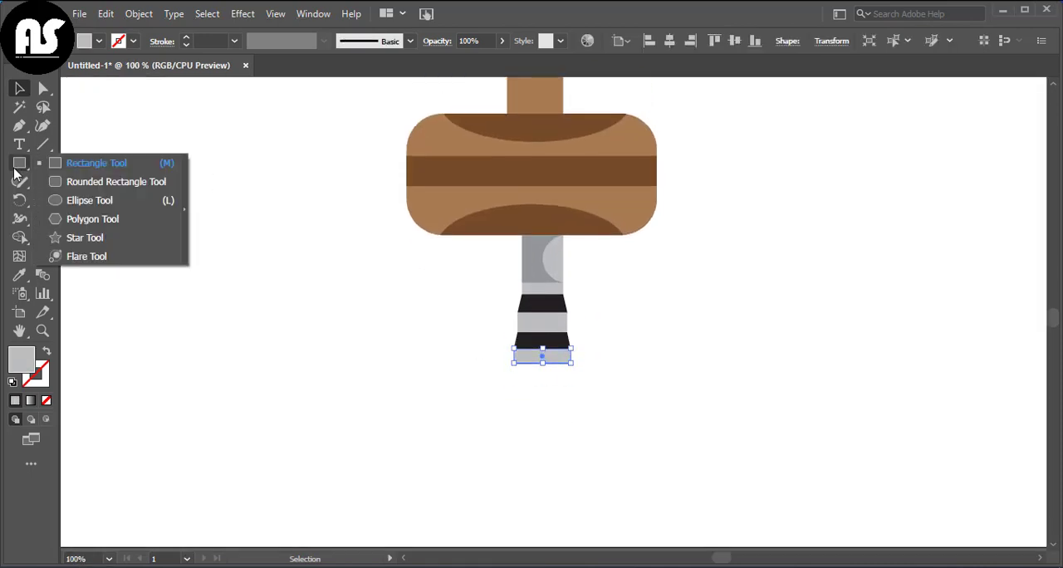
{"action": "left_click_drag", "start_coordinate": [342, 357], "coordinate": [441, 420]}
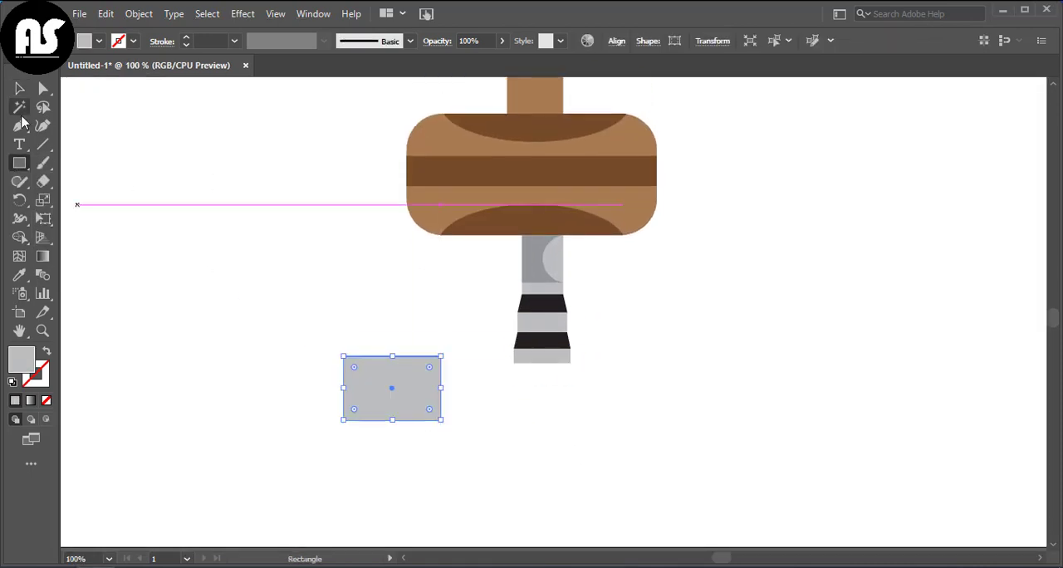
{"action": "left_click", "coordinate": [19, 275]}
{"action": "left_click", "coordinate": [542, 304]}
Step: Move the black rectangle right so its top-right corner tucks under the left part of the post's base
{"action": "key", "text": "v"}
{"action": "left_click_drag", "start_coordinate": [382, 391], "coordinate": [453, 388]}
{"action": "key", "text": "ctrl+z"}
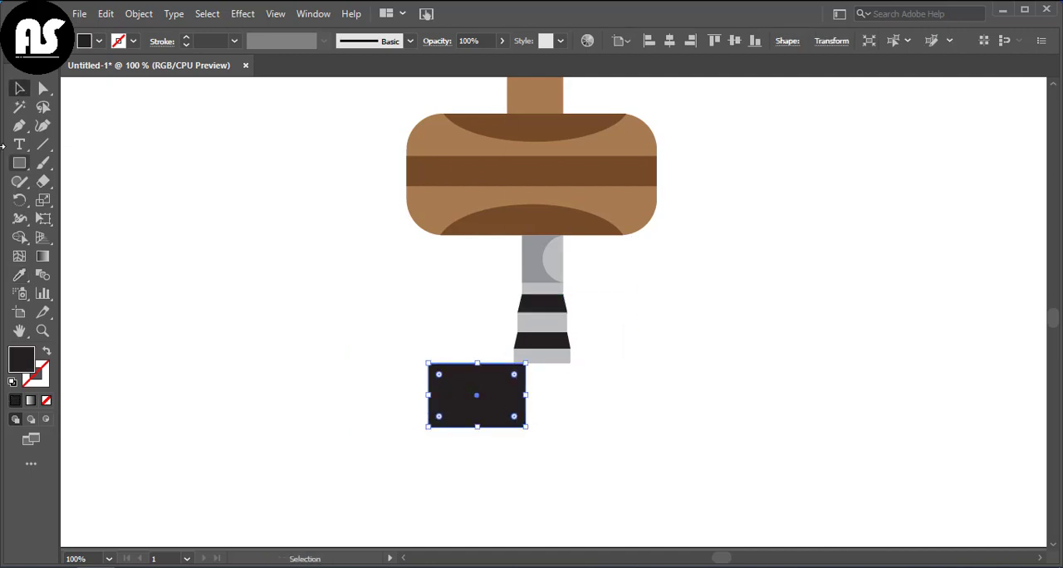
Step: Round the black rectangle's top-left corner to the maximum so it forms a quarter-round outline
{"action": "left_click", "coordinate": [44, 89]}
{"action": "left_click_drag", "start_coordinate": [382, 345], "coordinate": [462, 438]}
{"action": "mouse_move", "coordinate": [440, 374]}
{"action": "left_mouse_down"}
{"action": "mouse_move", "coordinate": [460, 390]}
{"action": "mouse_move", "coordinate": [445, 378]}
{"action": "left_mouse_up"}
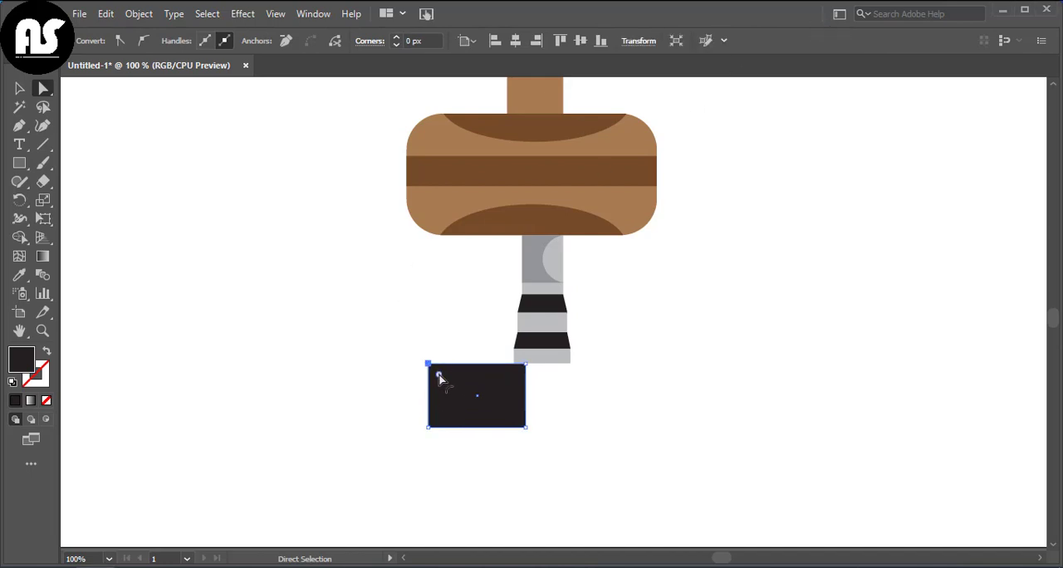
{"action": "left_click_drag", "start_coordinate": [439, 378], "coordinate": [501, 410]}
Step: Fill the quarter-round shape's copy dark brown and place it offset down and right, leaving a thin black rim exposed
{"action": "left_click", "coordinate": [19, 275]}
{"action": "left_click", "coordinate": [503, 226]}
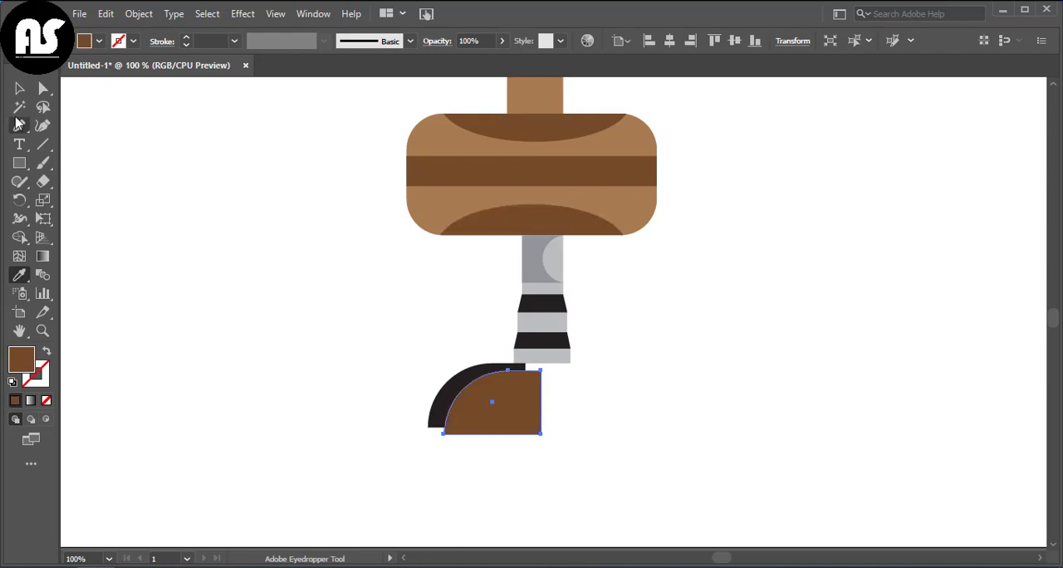
{"action": "key", "text": "v"}
{"action": "left_click", "coordinate": [631, 445]}
{"action": "left_click", "coordinate": [512, 423]}
{"action": "mouse_move", "coordinate": [510, 418]}
{"action": "left_mouse_down"}
{"action": "mouse_move", "coordinate": [500, 406]}
{"action": "mouse_move", "coordinate": [382, 418]}
{"action": "left_mouse_up"}
{"action": "left_click", "coordinate": [554, 415]}
{"action": "left_click", "coordinate": [558, 413]}
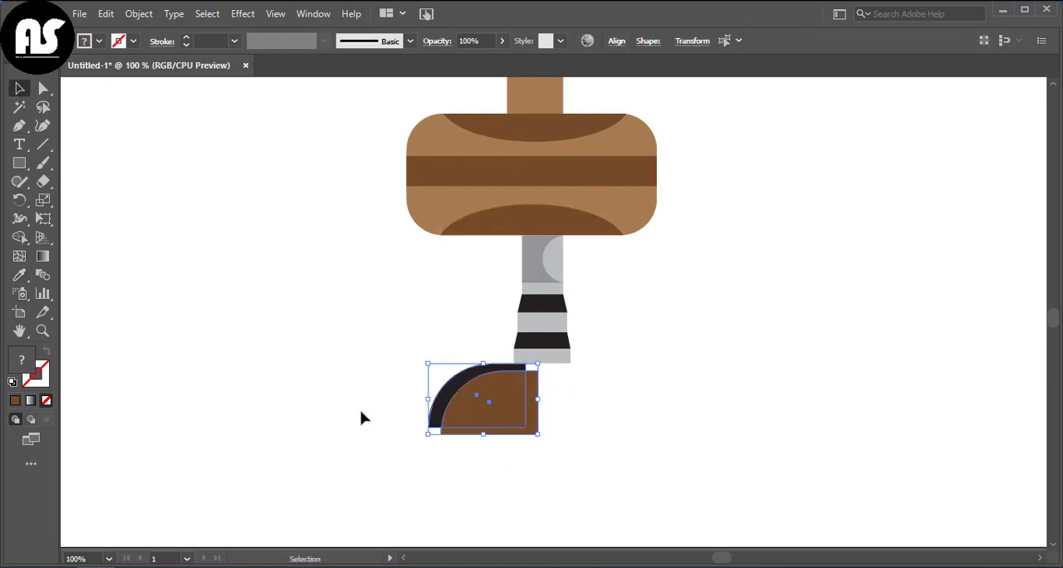
Step: Cut the brown copy out of the black shape with Shape Builder and delete the brown piece, leaving a curved leg
{"action": "left_click", "coordinate": [19, 238]}
{"action": "left_click_drag", "start_coordinate": [573, 401], "coordinate": [497, 433]}
{"action": "key", "text": "v"}
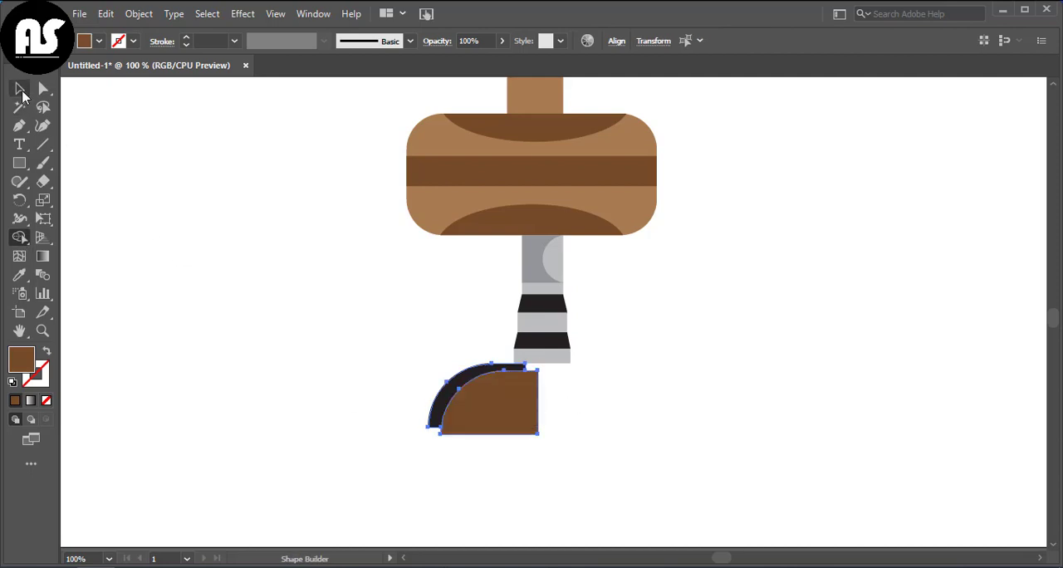
{"action": "left_click", "coordinate": [527, 439]}
{"action": "left_click", "coordinate": [527, 427]}
{"action": "key", "text": "Delete"}
Step: Fill the curved leg with the light grey of the post's base
{"action": "left_click", "coordinate": [482, 368]}
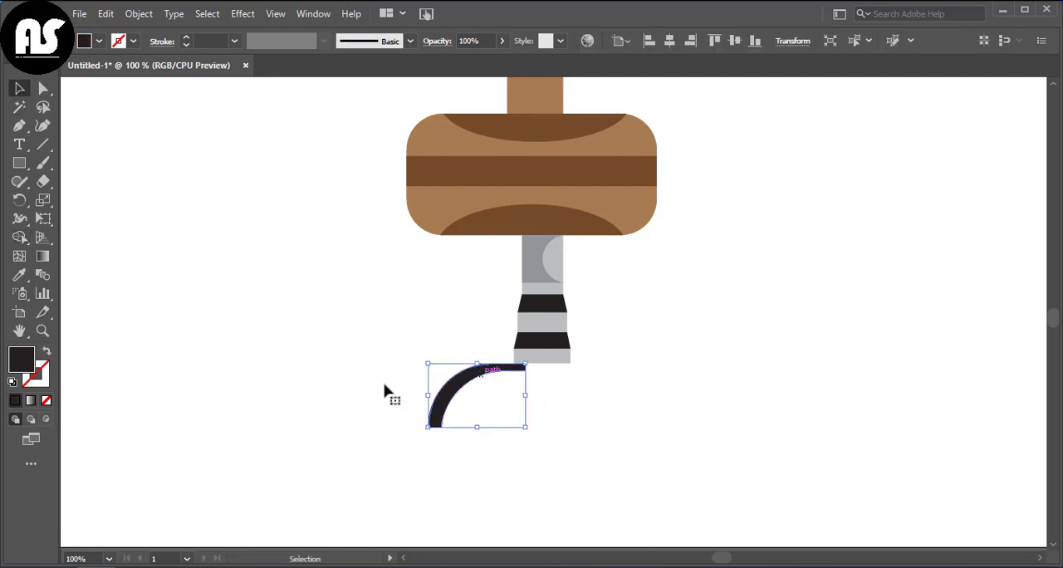
{"action": "left_click", "coordinate": [19, 275]}
{"action": "left_click", "coordinate": [541, 356]}
{"action": "scroll", "coordinate": [378, 317], "scroll_direction": "down", "scroll_amount": 1}
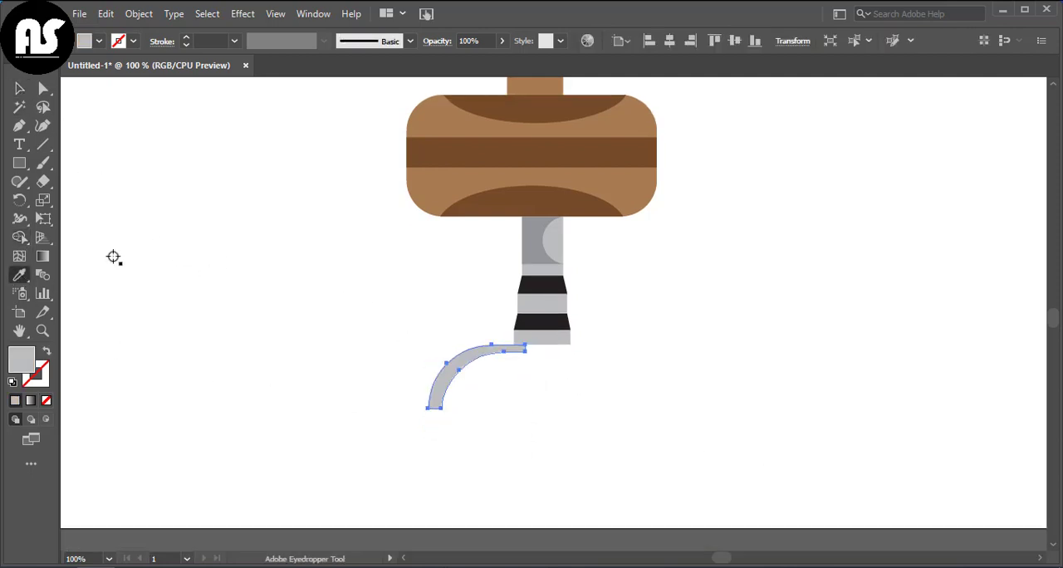
{"action": "scroll", "coordinate": [341, 291], "scroll_direction": "up", "scroll_amount": 1}
{"action": "left_click", "coordinate": [18, 89]}
Step: Draw a small light grey rectangle at the curved leg's lower end and shift it down so its top meets the leg's end
{"action": "left_click", "coordinate": [19, 163]}
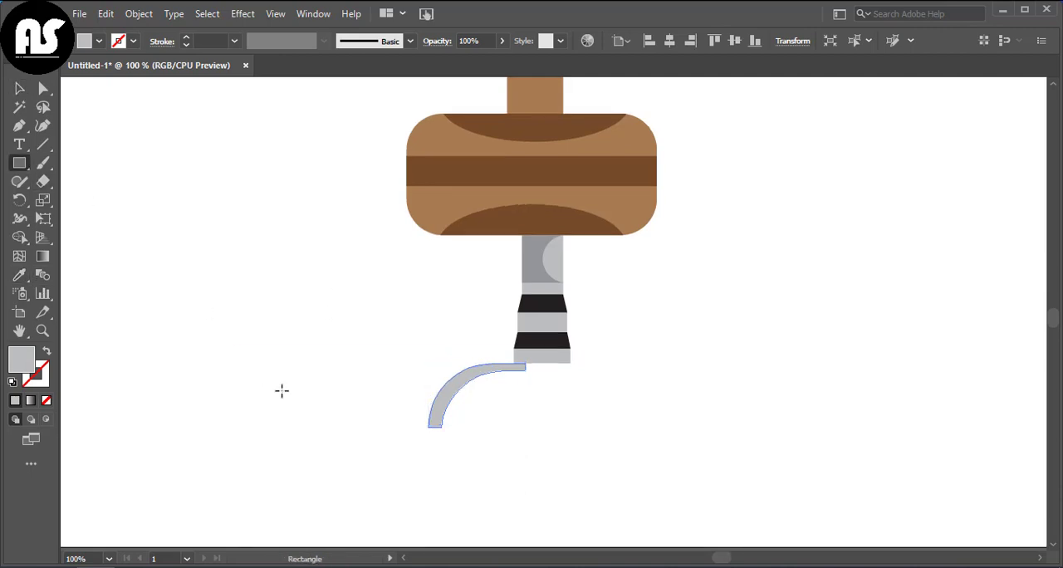
{"action": "left_click_drag", "start_coordinate": [422, 424], "coordinate": [448, 444]}
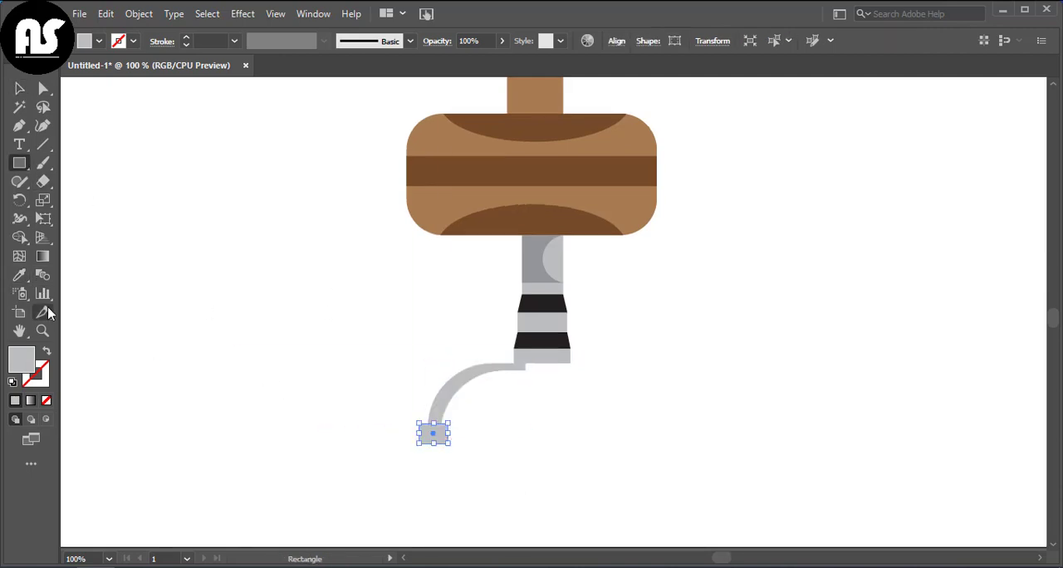
{"action": "left_click", "coordinate": [44, 89]}
{"action": "left_click_drag", "start_coordinate": [398, 408], "coordinate": [451, 430]}
{"action": "left_click", "coordinate": [406, 425]}
{"action": "left_click", "coordinate": [424, 436]}
{"action": "left_click", "coordinate": [440, 436]}
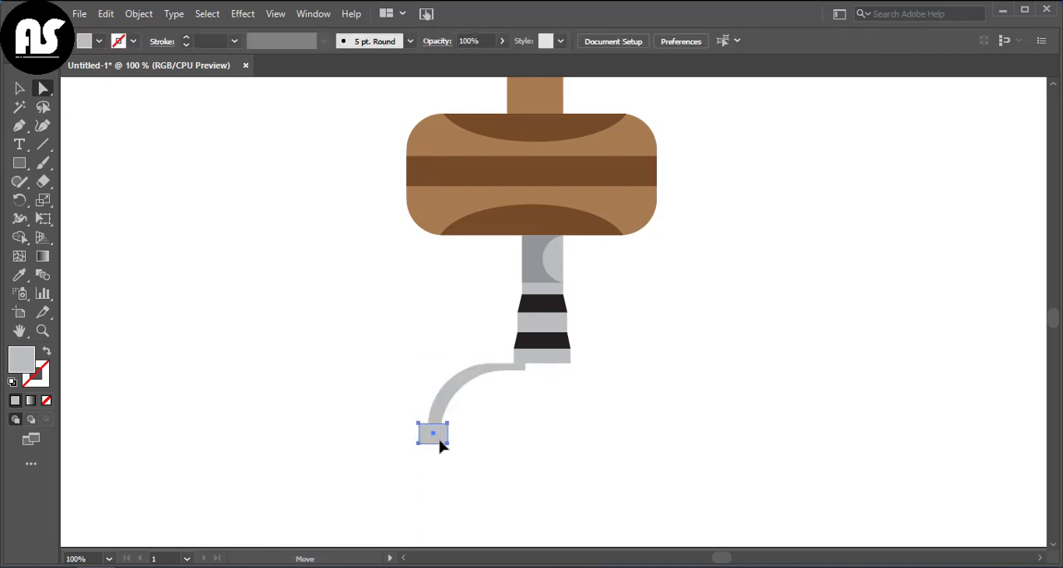
Step: Round the two top corners of the small grey foot rectangle and seat it on the curved leg's lower end
{"action": "key", "text": "v"}
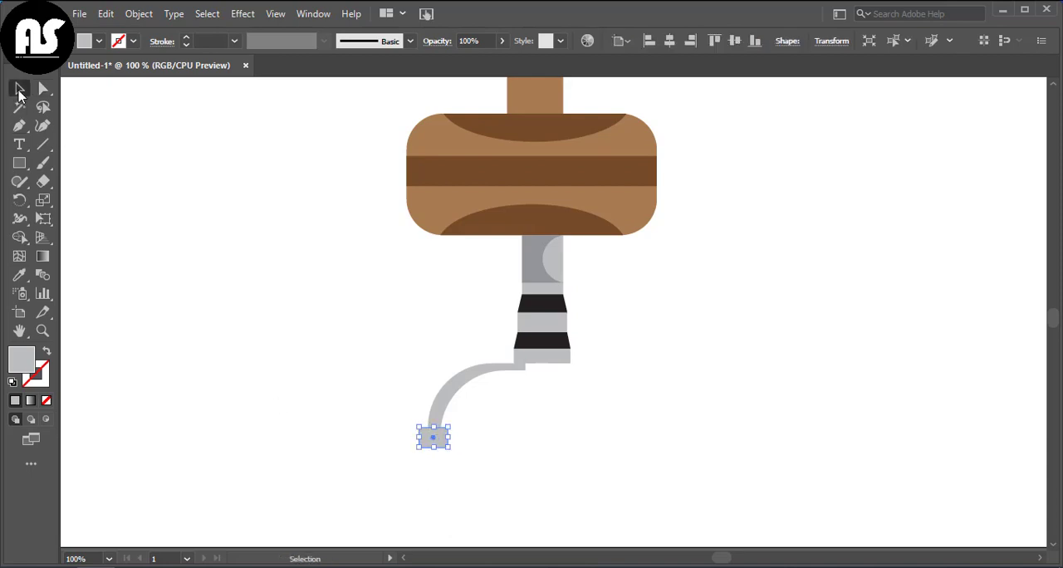
{"action": "left_click", "coordinate": [320, 406]}
{"action": "left_click", "coordinate": [43, 89]}
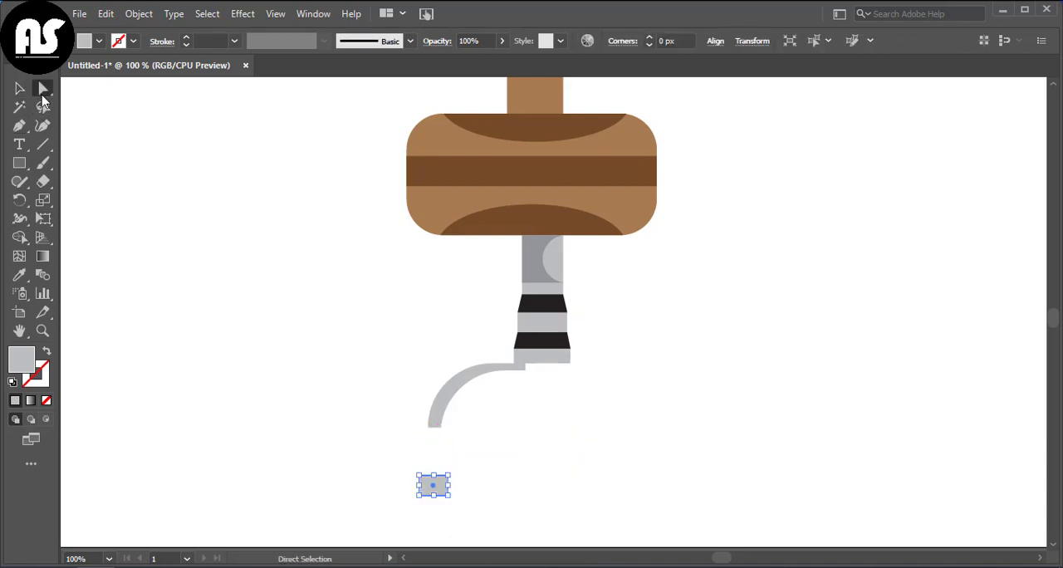
{"action": "left_click_drag", "start_coordinate": [464, 483], "coordinate": [442, 433]}
{"action": "key", "text": "v"}
{"action": "left_click", "coordinate": [437, 438]}
{"action": "left_click", "coordinate": [471, 451]}
Step: Draw a small circle in the middle of the foot and fill it with the black of the post's bands
{"action": "right_click", "coordinate": [27, 163]}
{"action": "left_click", "coordinate": [88, 200]}
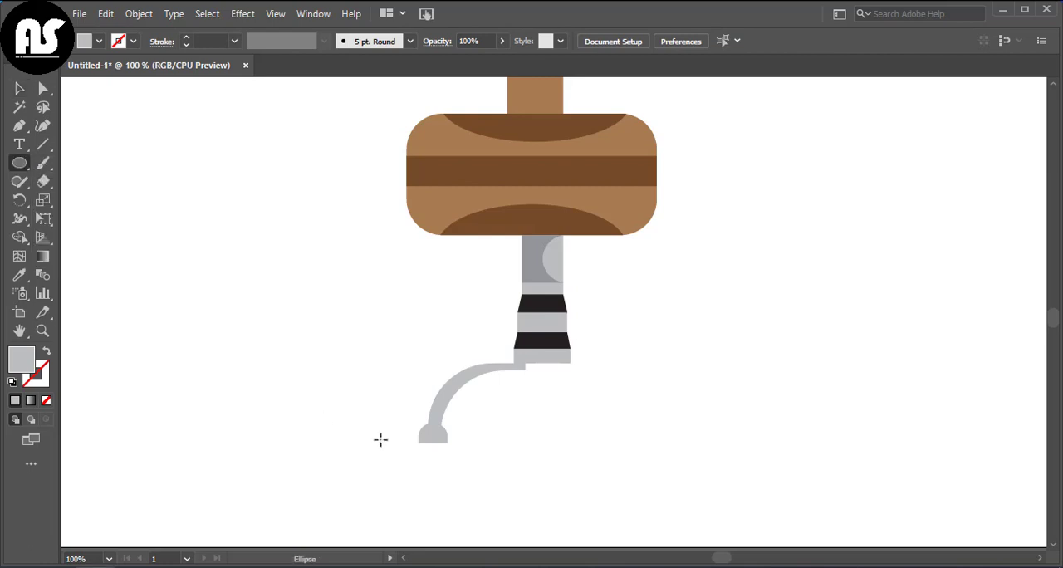
{"action": "mouse_move", "coordinate": [521, 425]}
{"action": "left_mouse_down"}
{"action": "mouse_move", "coordinate": [530, 434]}
{"action": "mouse_move", "coordinate": [435, 440]}
{"action": "mouse_move", "coordinate": [479, 445]}
{"action": "mouse_move", "coordinate": [434, 434]}
{"action": "left_mouse_up"}
{"action": "key", "text": "i"}
{"action": "left_click", "coordinate": [557, 339]}
{"action": "key", "text": "v"}
Step: Place a smaller circle, filled with the leg's light grey, inside the foot's black circle to form a wheel
{"action": "left_click", "coordinate": [78, 131]}
{"action": "left_click", "coordinate": [19, 276]}
{"action": "left_click", "coordinate": [446, 396]}
{"action": "left_click", "coordinate": [19, 88]}
{"action": "left_click", "coordinate": [494, 452]}
{"action": "left_click", "coordinate": [434, 434]}
{"action": "left_click", "coordinate": [461, 453]}
{"action": "left_click", "coordinate": [463, 450]}
{"action": "left_click", "coordinate": [465, 439]}
{"action": "left_click", "coordinate": [433, 434]}
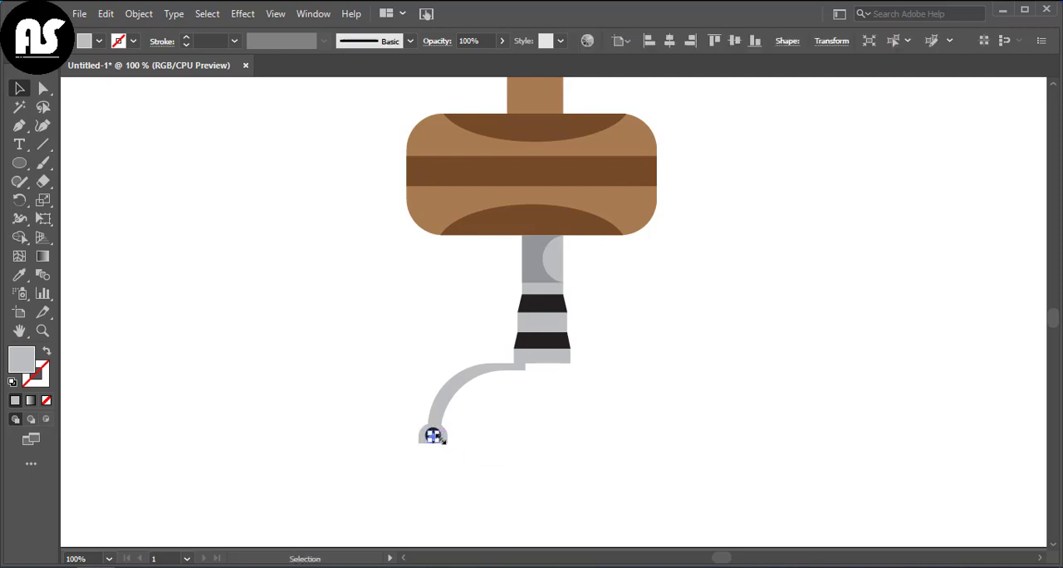
{"action": "left_click", "coordinate": [463, 440]}
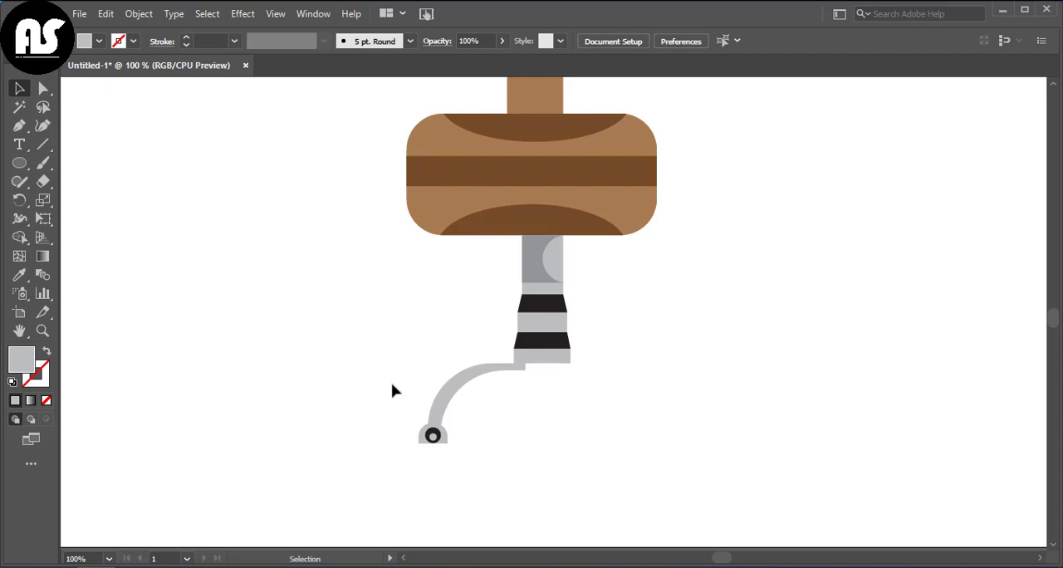
Step: Group the curved leg with its foot, duplicate the group and reflect the copy across the vertical axis
{"action": "left_click_drag", "start_coordinate": [394, 390], "coordinate": [451, 439]}
{"action": "right_click", "coordinate": [451, 439]}
{"action": "left_click", "coordinate": [513, 207]}
{"action": "left_click_drag", "start_coordinate": [467, 387], "coordinate": [557, 397]}
{"action": "right_click", "coordinate": [556, 397]}
{"action": "mouse_move", "coordinate": [702, 290]}
{"action": "left_click", "coordinate": [762, 345]}
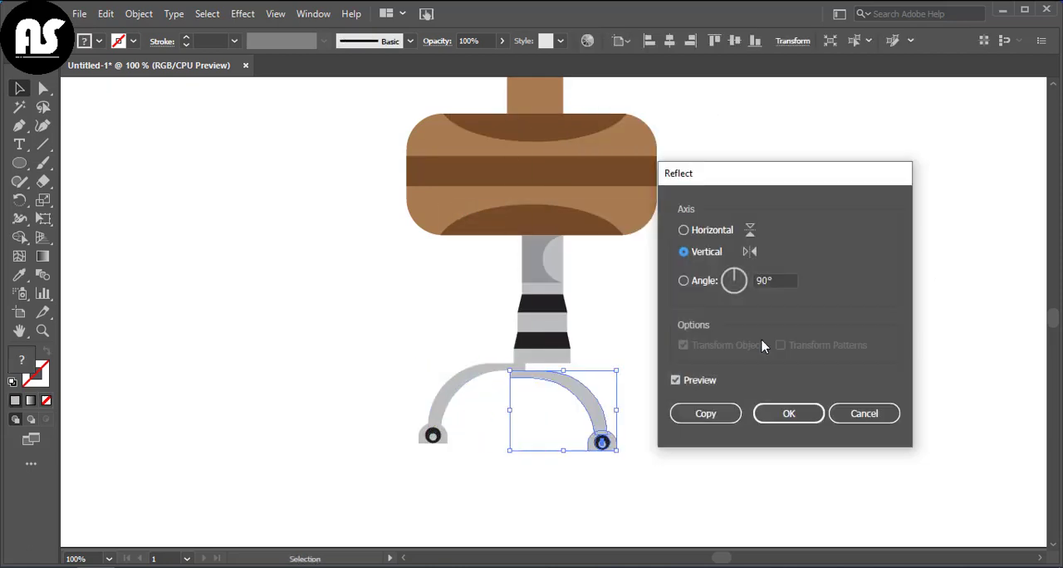
{"action": "left_click", "coordinate": [778, 414]}
Step: Move the mirrored leg against the right side of the post's base, level with the left leg
{"action": "left_click_drag", "start_coordinate": [593, 408], "coordinate": [619, 365]}
{"action": "left_click", "coordinate": [713, 375]}
{"action": "left_click", "coordinate": [687, 386]}
{"action": "left_click", "coordinate": [507, 376]}
{"action": "left_click", "coordinate": [719, 387]}
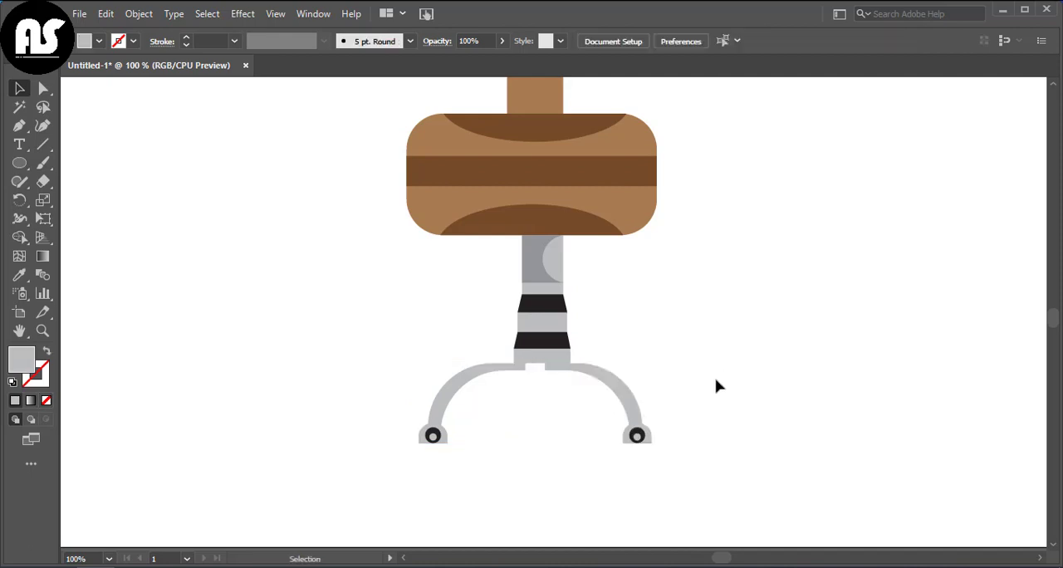
Step: Extend the right leg's inner end to the left leg with the Curvature tool, closing the gap beneath the post
{"action": "left_click", "coordinate": [588, 376]}
{"action": "left_click", "coordinate": [42, 127]}
{"action": "left_click", "coordinate": [544, 369]}
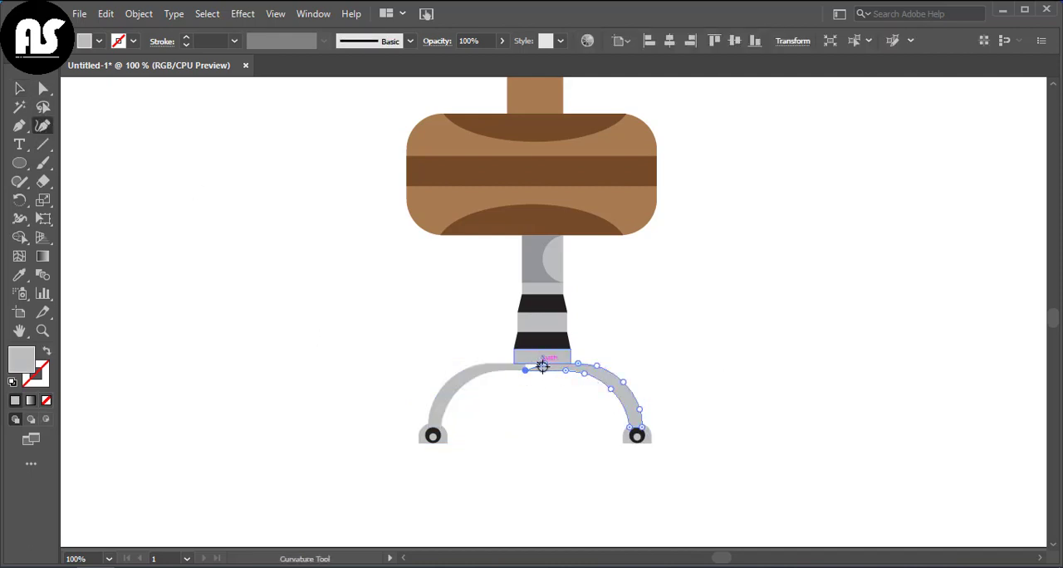
{"action": "key", "text": "v"}
{"action": "left_click", "coordinate": [289, 312]}
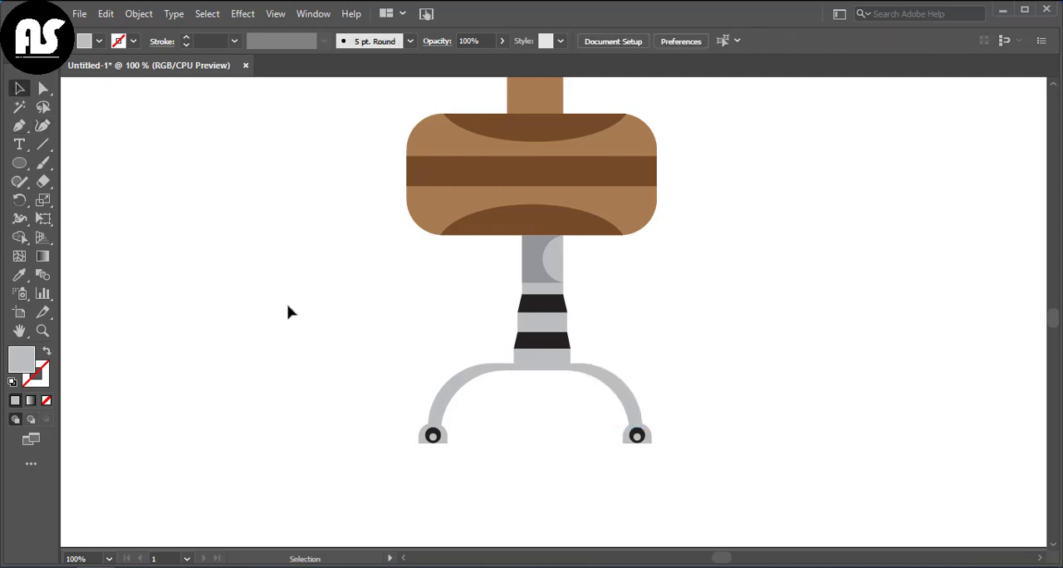
Step: Draw a narrow vertical light grey rectangle below the post's base as the middle leg
{"action": "left_click_drag", "start_coordinate": [24, 164], "coordinate": [68, 164]}
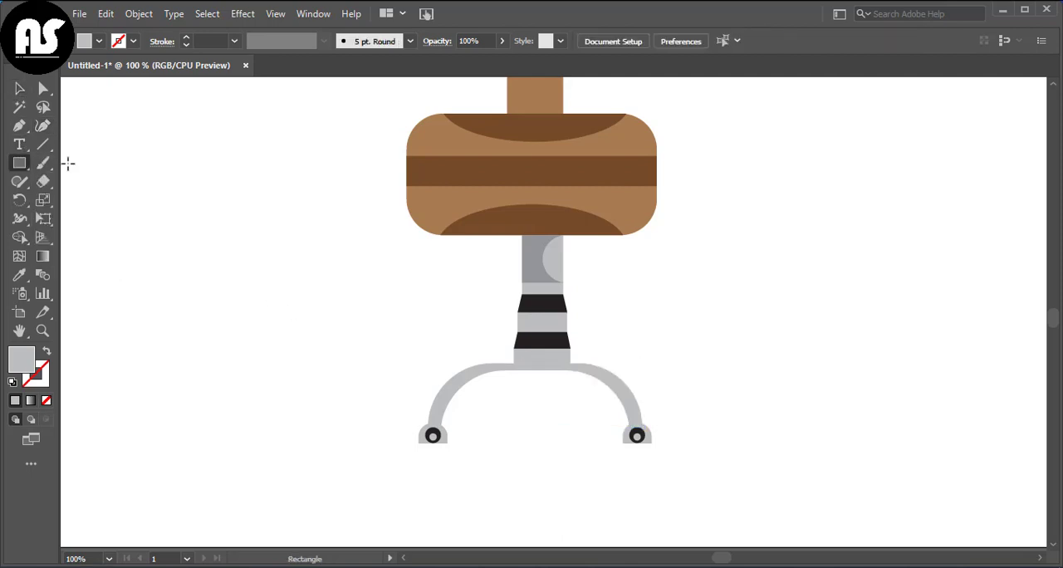
{"action": "left_click_drag", "start_coordinate": [527, 373], "coordinate": [543, 406]}
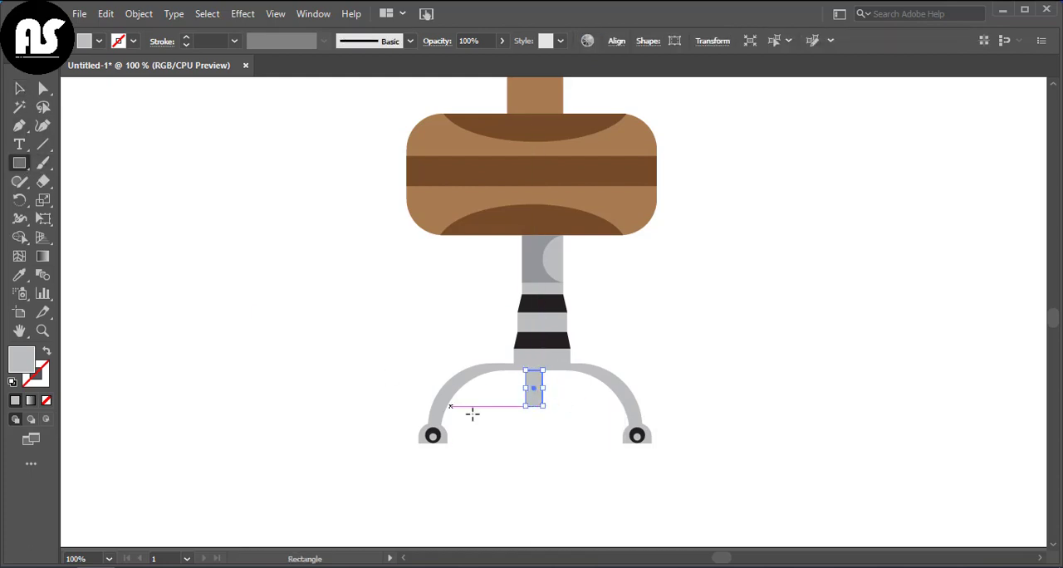
{"action": "key", "text": "v"}
Step: Copy the left leg's rounded foot without its wheel and place the copy at the middle leg's lower end
{"action": "double_click", "coordinate": [435, 438]}
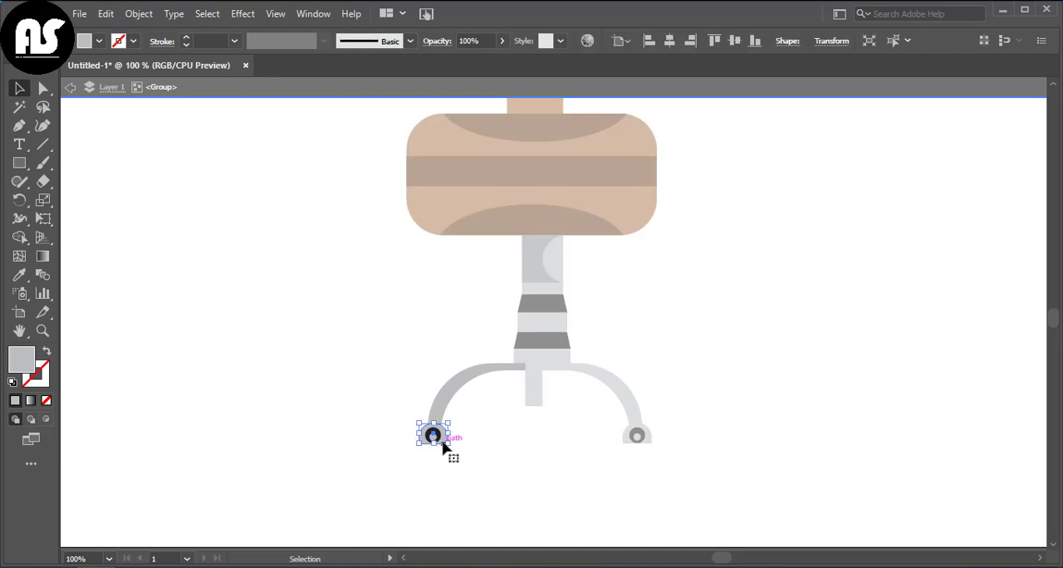
{"action": "double_click", "coordinate": [127, 210]}
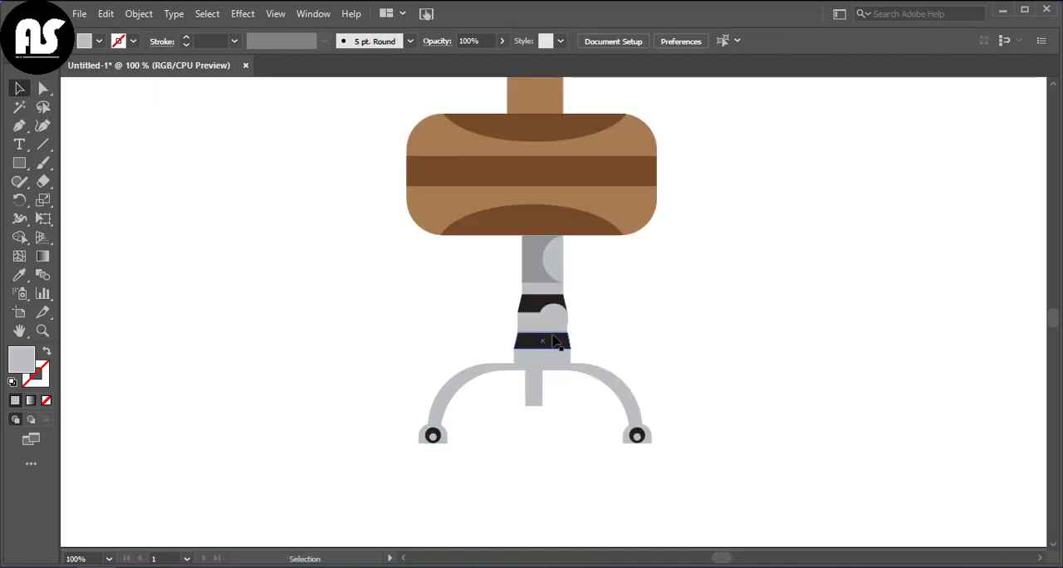
{"action": "left_click_drag", "start_coordinate": [556, 319], "coordinate": [544, 401]}
{"action": "key", "text": "ctrl+z"}
{"action": "double_click", "coordinate": [555, 322]}
{"action": "left_click_drag", "start_coordinate": [555, 322], "coordinate": [536, 409]}
{"action": "left_click_drag", "start_coordinate": [547, 417], "coordinate": [546, 416]}
Step: Separate the copied middle foot from the left leg's group
{"action": "double_click", "coordinate": [609, 379]}
{"action": "left_click", "coordinate": [539, 409]}
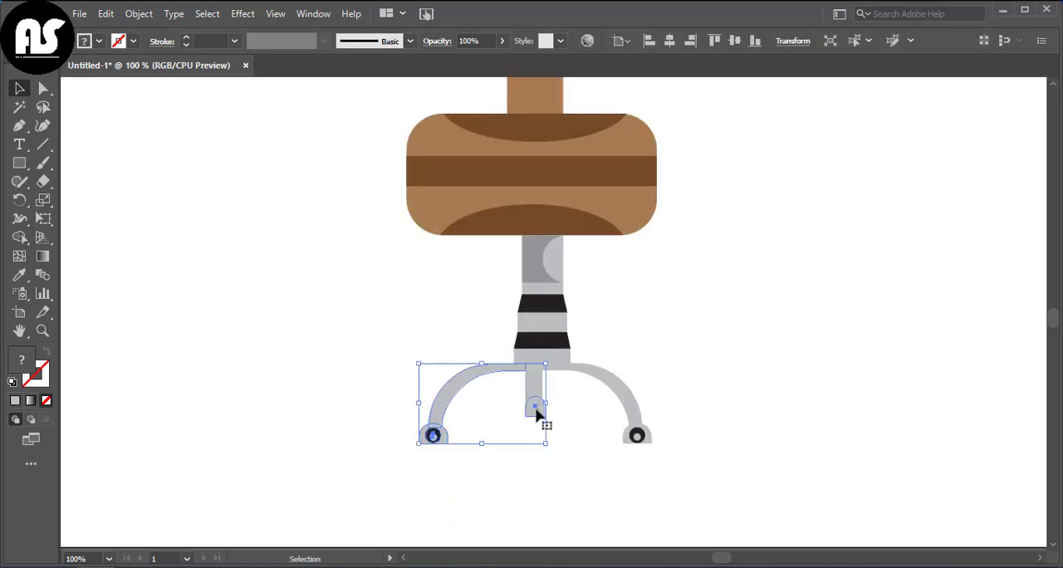
{"action": "right_click", "coordinate": [539, 410]}
{"action": "left_click", "coordinate": [614, 268]}
Step: Narrow the middle leg, enlarge its rounded foot slightly and centre both beneath the post
{"action": "left_click", "coordinate": [536, 390]}
{"action": "left_click_drag", "start_coordinate": [543, 390], "coordinate": [545, 415]}
{"action": "left_click", "coordinate": [553, 391]}
{"action": "left_click", "coordinate": [567, 449]}
{"action": "left_click", "coordinate": [543, 416]}
{"action": "left_click", "coordinate": [536, 428]}
{"action": "left_click", "coordinate": [532, 445]}
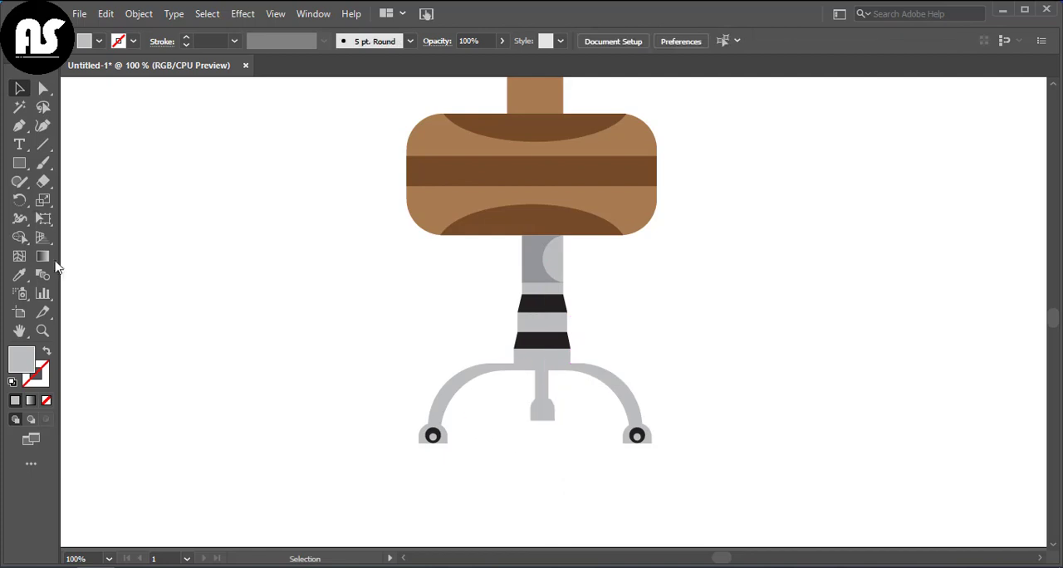
Step: Draw a narrow upright ellipse on the middle foot and fill it with the black of the post's bands
{"action": "left_click_drag", "start_coordinate": [19, 162], "coordinate": [64, 199]}
{"action": "left_click_drag", "start_coordinate": [537, 408], "coordinate": [545, 437]}
{"action": "key", "text": "i"}
{"action": "left_click", "coordinate": [19, 89]}
{"action": "left_click", "coordinate": [536, 440]}
{"action": "left_click", "coordinate": [546, 475]}
{"action": "left_click", "coordinate": [547, 460]}
{"action": "mouse_move", "coordinate": [549, 445]}
{"action": "left_mouse_down"}
{"action": "mouse_move", "coordinate": [545, 412]}
{"action": "mouse_move", "coordinate": [549, 462]}
{"action": "left_mouse_up"}
{"action": "left_click", "coordinate": [548, 447]}
{"action": "left_click", "coordinate": [543, 438]}
{"action": "left_click", "coordinate": [550, 454]}
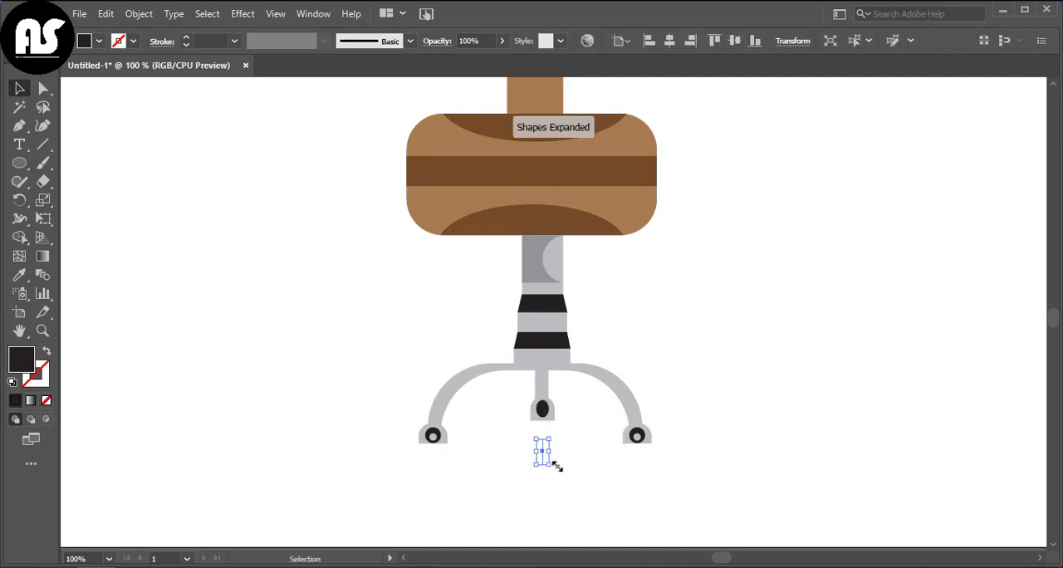
{"action": "key", "text": "Delete"}
Step: Draw a tiny upright ellipse, fill it light grey and centre it inside the middle foot's black ellipse
{"action": "left_click_drag", "start_coordinate": [162, 245], "coordinate": [169, 260]}
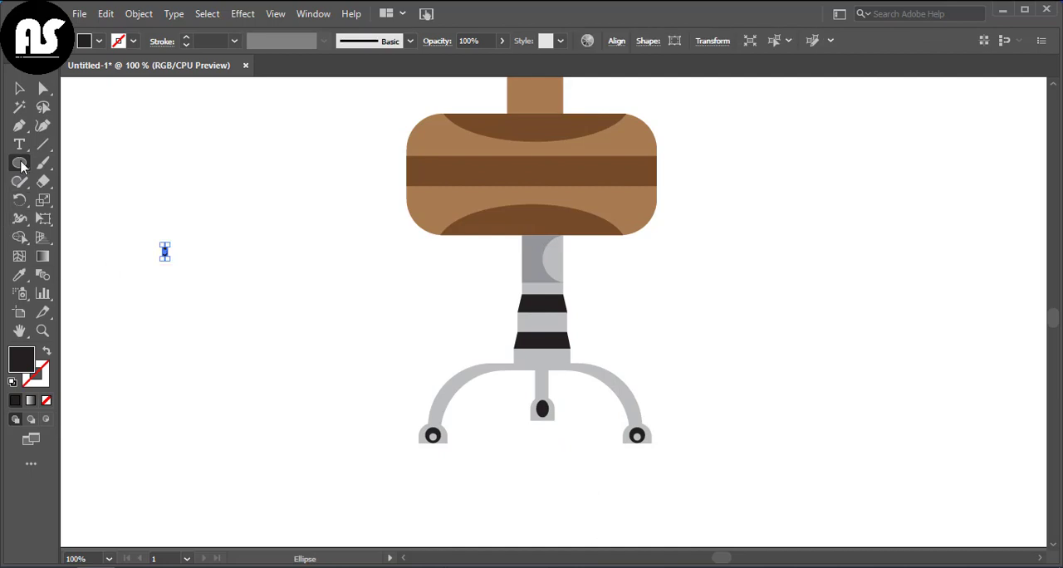
{"action": "left_click", "coordinate": [20, 90]}
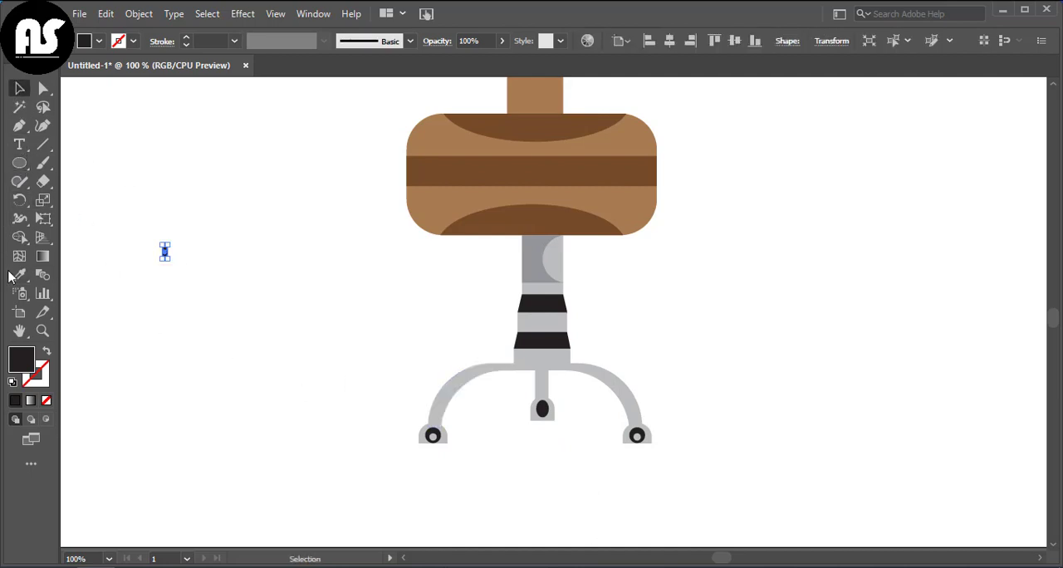
{"action": "left_click", "coordinate": [18, 275]}
{"action": "left_click", "coordinate": [20, 89]}
{"action": "left_click_drag", "start_coordinate": [161, 251], "coordinate": [543, 414]}
{"action": "left_click", "coordinate": [549, 468]}
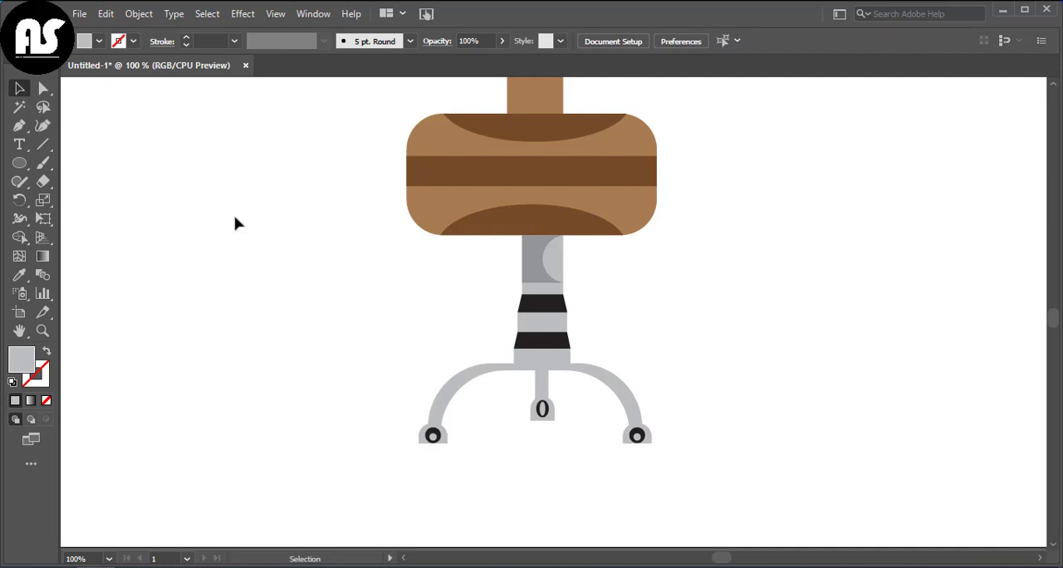
Step: Draw a flat horizontal ellipse beneath the left foot and fill it black
{"action": "key", "text": "ctrl+0"}
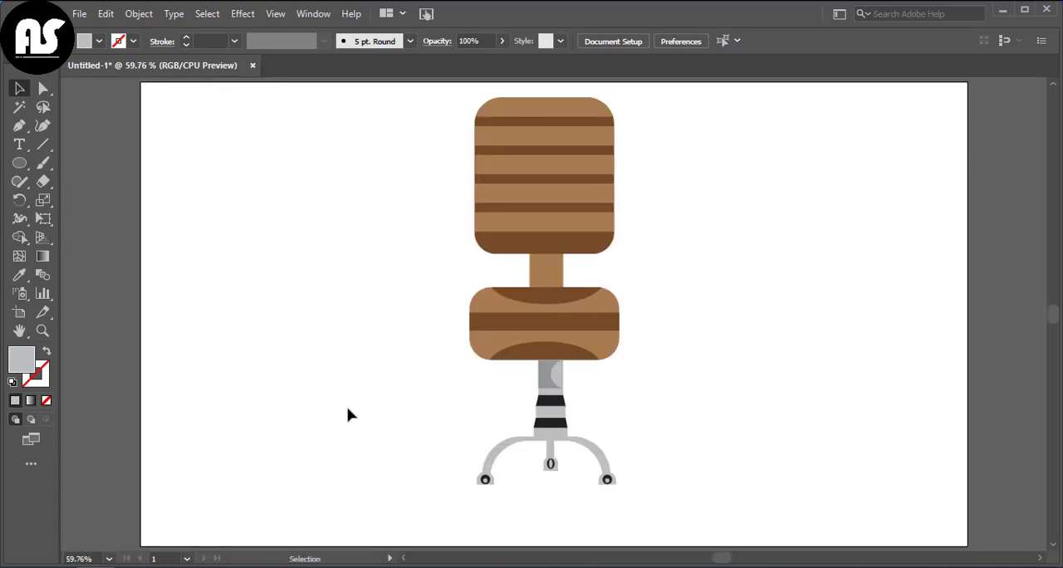
{"action": "left_click", "coordinate": [488, 479]}
{"action": "key", "text": "ctrl+plus"}
{"action": "key", "text": "ctrl+plus"}
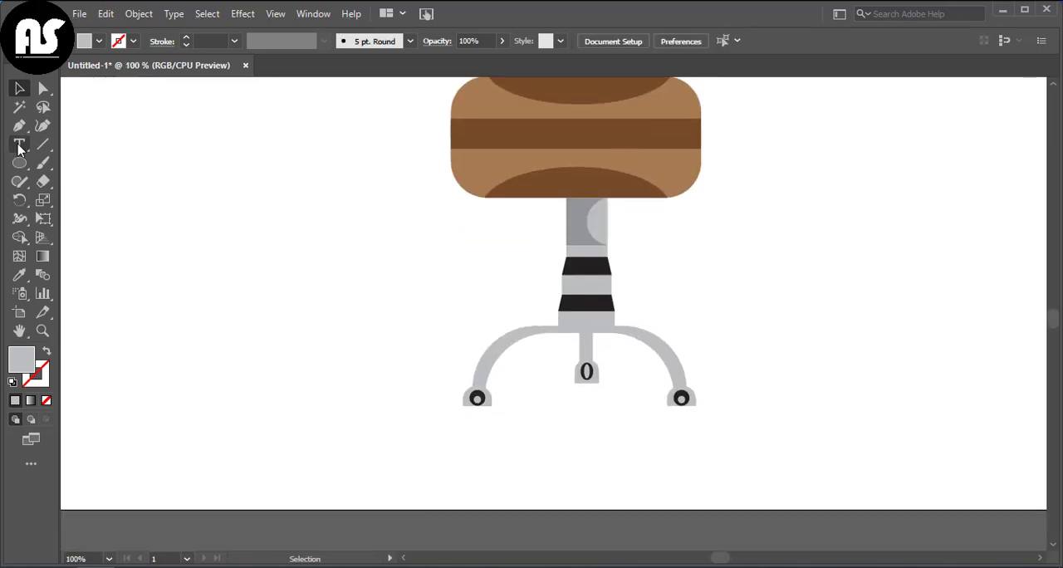
{"action": "left_click_drag", "start_coordinate": [454, 405], "coordinate": [501, 424]}
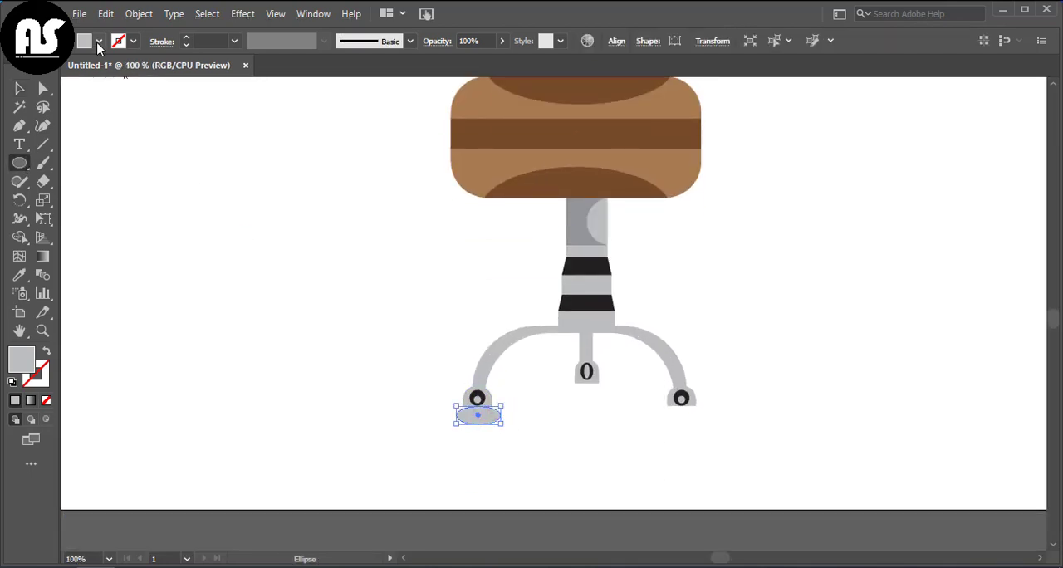
{"action": "left_click", "coordinate": [99, 42]}
{"action": "left_click", "coordinate": [24, 111]}
{"action": "left_click", "coordinate": [73, 194]}
{"action": "left_click", "coordinate": [20, 88]}
Step: Send the flat black ellipse to the back and tuck it slightly under the left foot
{"action": "right_click", "coordinate": [442, 433]}
{"action": "mouse_move", "coordinate": [489, 355]}
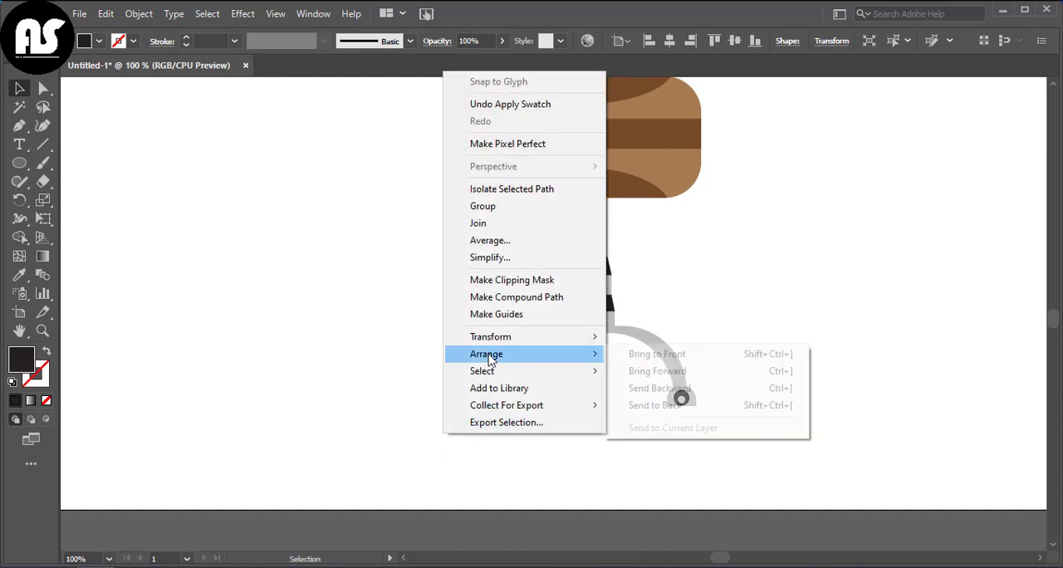
{"action": "left_click", "coordinate": [656, 405]}
{"action": "left_click", "coordinate": [481, 423]}
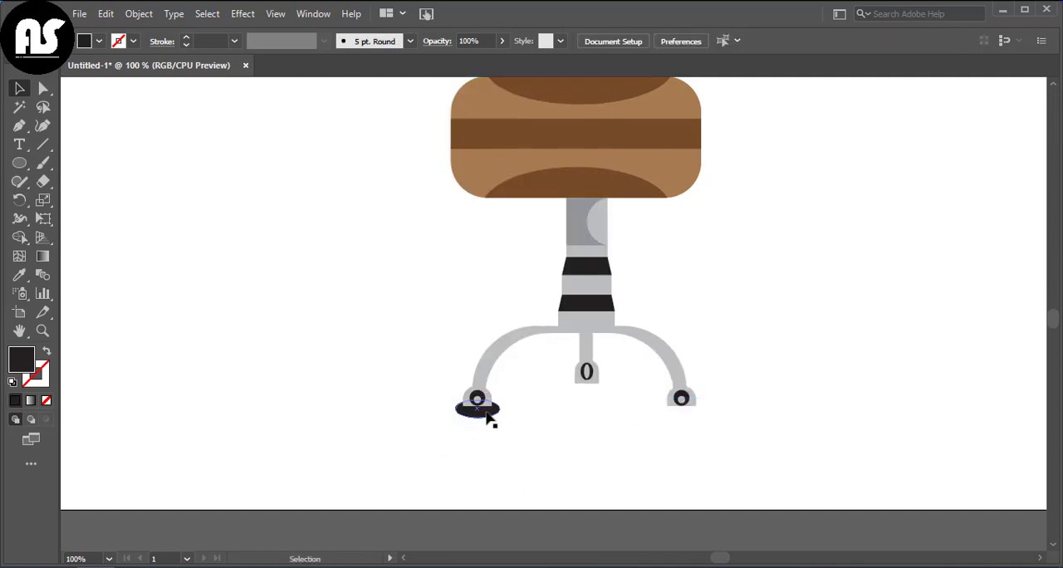
Step: Duplicate the flat black ellipse beneath the right foot and the middle foot, with the middle copy smaller
{"action": "left_click_drag", "start_coordinate": [497, 414], "coordinate": [676, 420]}
{"action": "mouse_move", "coordinate": [581, 395]}
{"action": "left_mouse_down"}
{"action": "mouse_move", "coordinate": [501, 434]}
{"action": "mouse_move", "coordinate": [481, 410]}
{"action": "mouse_move", "coordinate": [494, 415]}
{"action": "mouse_move", "coordinate": [565, 383]}
{"action": "left_mouse_up"}
{"action": "left_click", "coordinate": [591, 392]}
{"action": "left_click", "coordinate": [574, 419]}
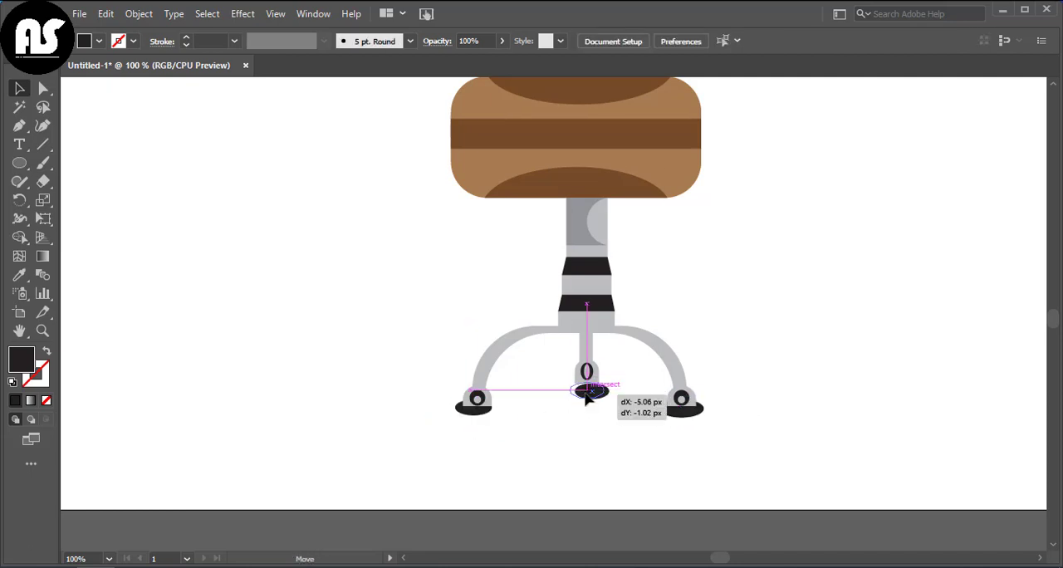
Step: Adjust the three flat black ellipses so each one sits centred under its foot
{"action": "left_click", "coordinate": [674, 407]}
{"action": "left_click", "coordinate": [689, 427]}
{"action": "left_click", "coordinate": [689, 414]}
{"action": "left_click_drag", "start_coordinate": [659, 399], "coordinate": [684, 414]}
{"action": "left_click", "coordinate": [688, 425]}
{"action": "left_click", "coordinate": [683, 431]}
{"action": "left_click", "coordinate": [496, 427]}
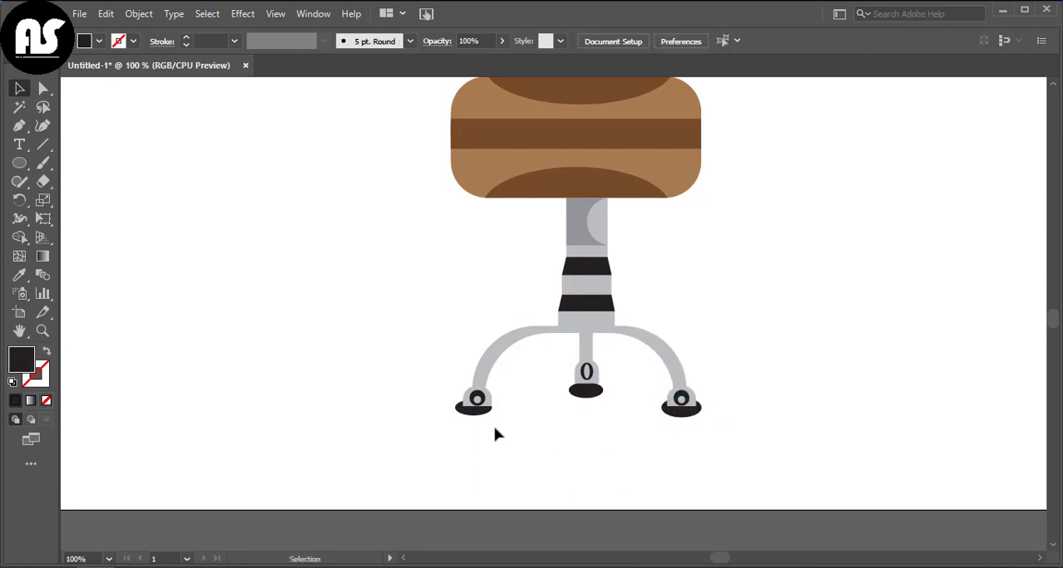
{"action": "left_click_drag", "start_coordinate": [483, 413], "coordinate": [488, 412]}
{"action": "left_click", "coordinate": [500, 428]}
{"action": "left_click_drag", "start_coordinate": [585, 394], "coordinate": [590, 388]}
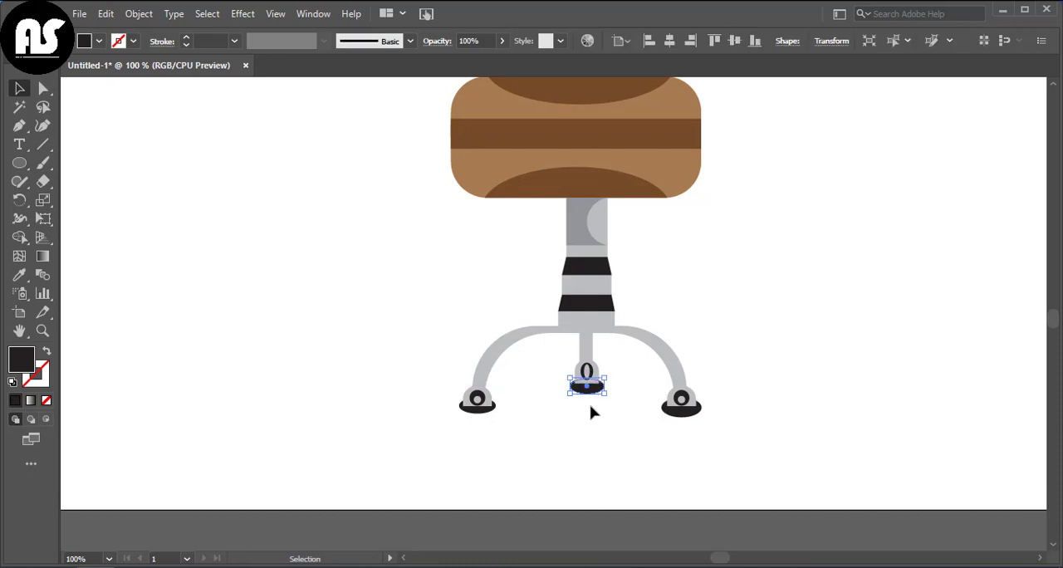
{"action": "left_click", "coordinate": [586, 420]}
Step: Delete the flat black ellipses from beneath the three feet
{"action": "key", "text": "ctrl+0"}
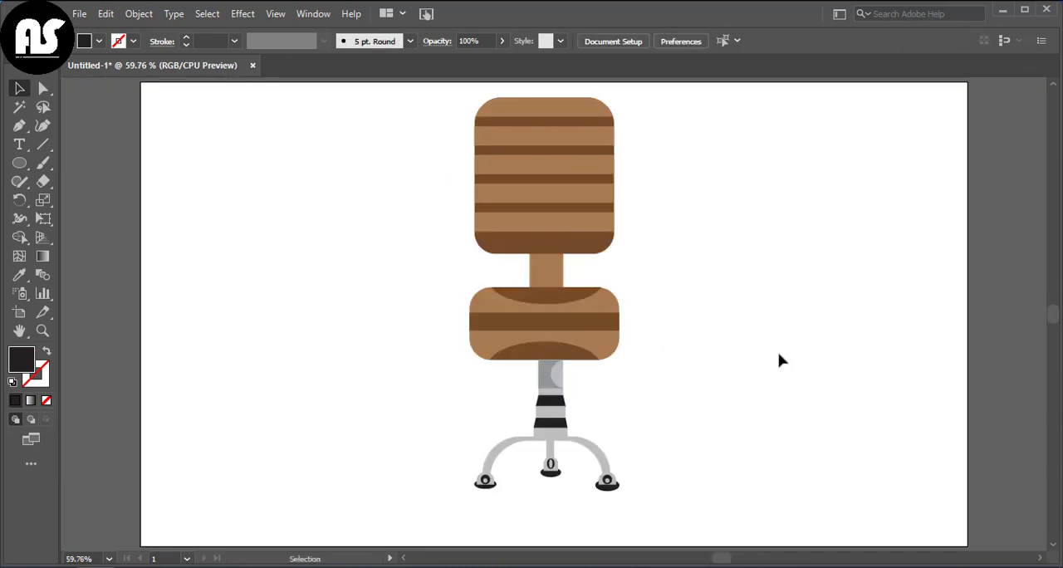
{"action": "left_click", "coordinate": [613, 484]}
{"action": "key", "text": "Delete"}
{"action": "left_click", "coordinate": [487, 483]}
{"action": "key", "text": "Delete"}
Step: Draw a small upright black rectangle beside the chair, left of the seat, and fully round its two top corners
{"action": "scroll", "coordinate": [411, 390], "scroll_direction": "down", "scroll_amount": 1}
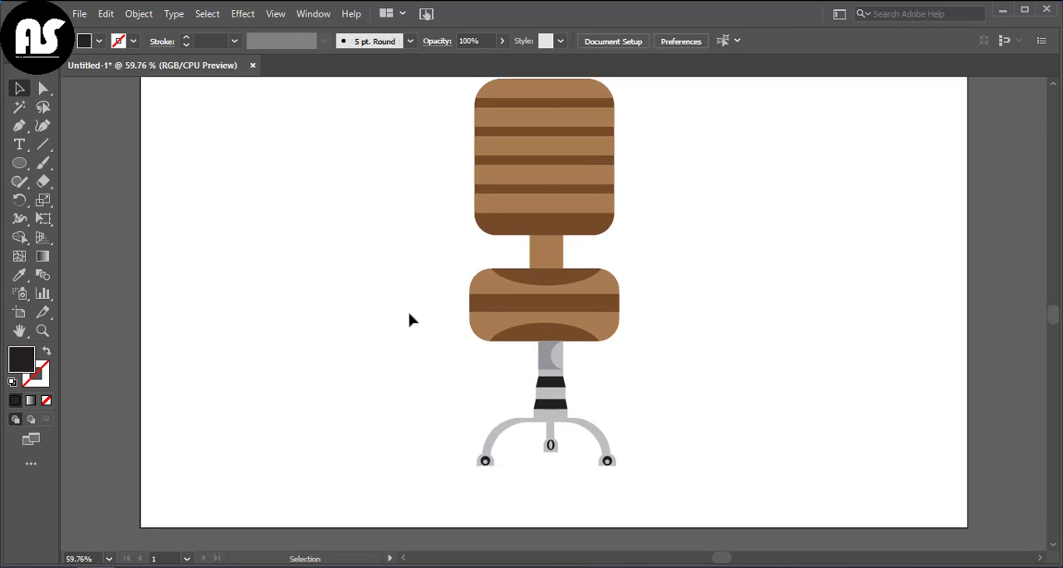
{"action": "scroll", "coordinate": [409, 320], "scroll_direction": "up", "scroll_amount": 2}
{"action": "left_click_drag", "start_coordinate": [21, 165], "coordinate": [83, 162]}
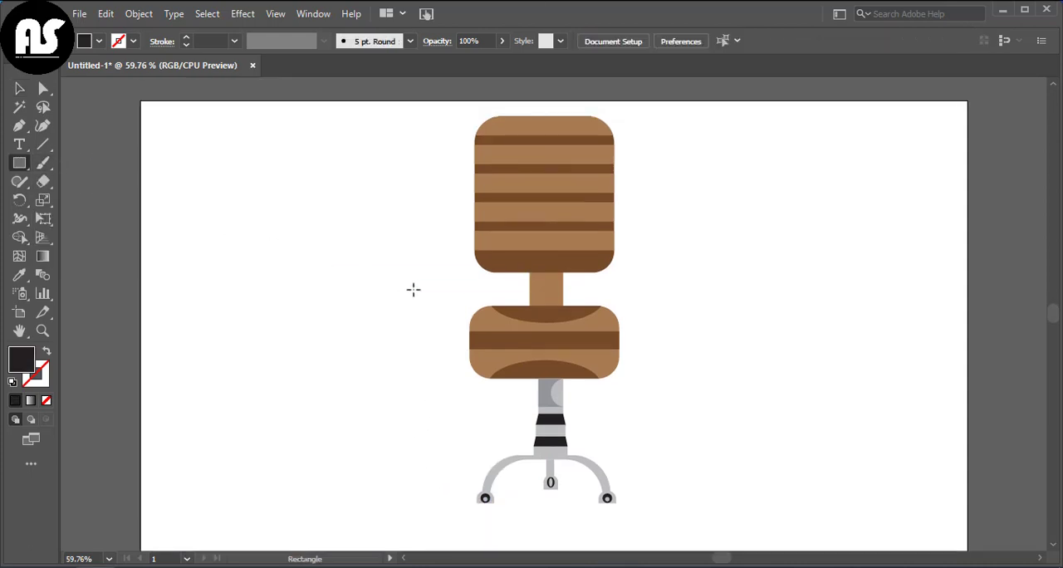
{"action": "mouse_move", "coordinate": [432, 287]}
{"action": "left_mouse_down"}
{"action": "mouse_move", "coordinate": [449, 314]}
{"action": "mouse_move", "coordinate": [421, 287]}
{"action": "mouse_move", "coordinate": [435, 323]}
{"action": "left_mouse_up"}
{"action": "key", "text": "a"}
{"action": "key", "text": "v"}
{"action": "key", "text": "a"}
{"action": "left_click", "coordinate": [420, 301]}
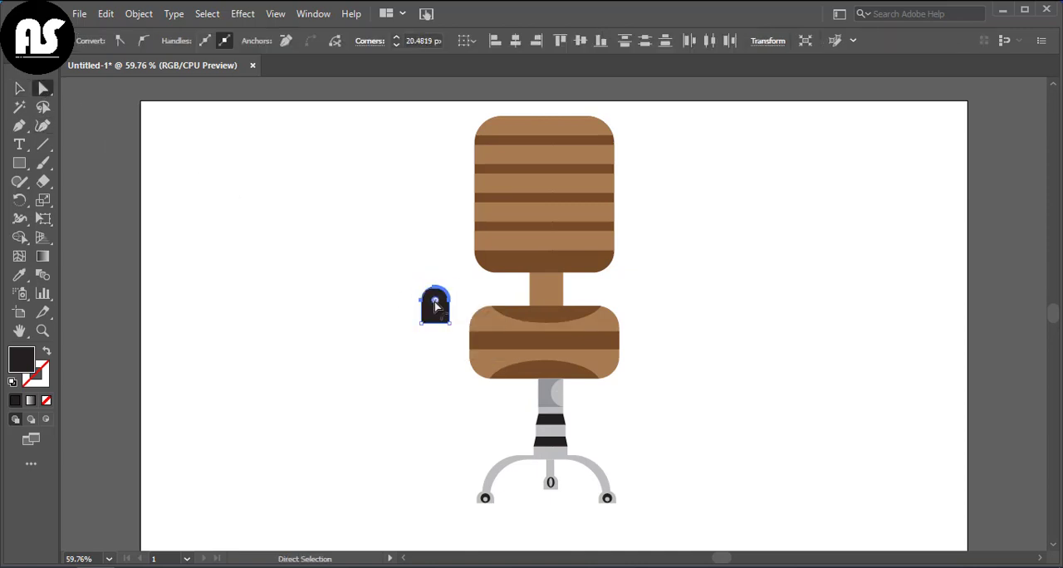
{"action": "key", "text": "v"}
{"action": "left_click", "coordinate": [266, 224]}
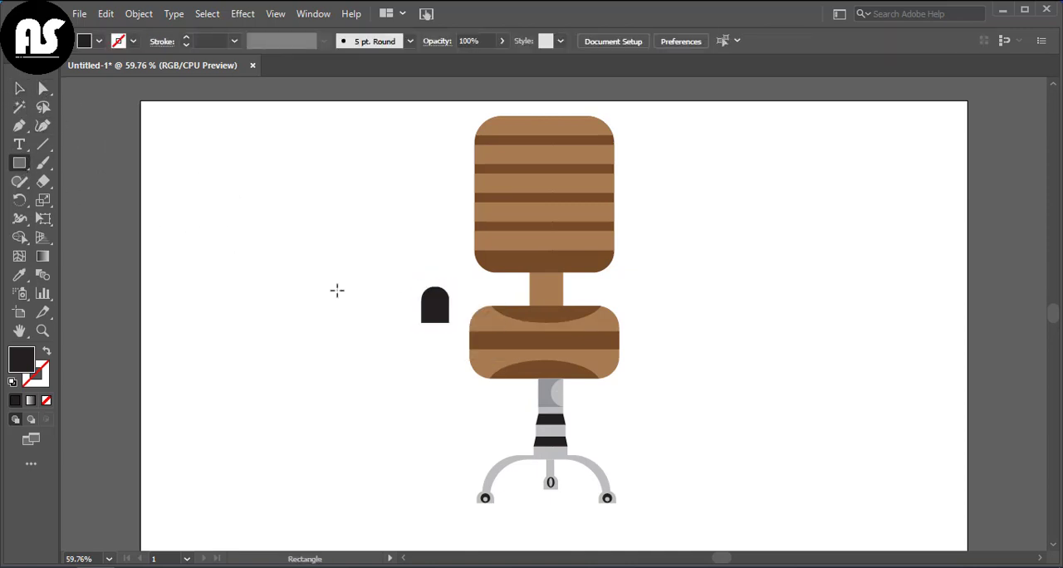
Step: Draw a smaller black rectangle below the round-topped shape, round all its corners and move it up to overlap that shape
{"action": "left_click_drag", "start_coordinate": [426, 322], "coordinate": [445, 339]}
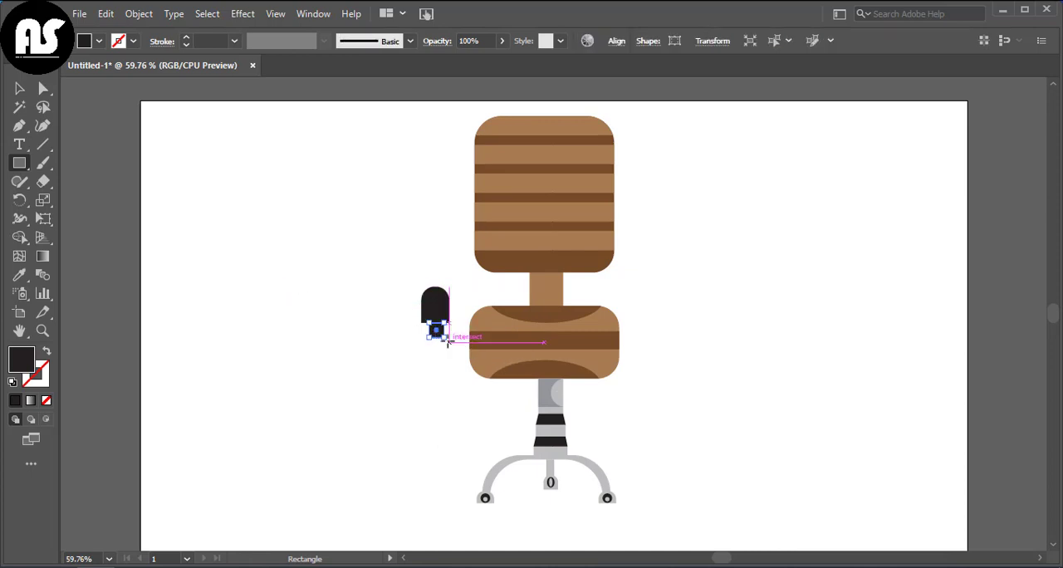
{"action": "left_click", "coordinate": [44, 90]}
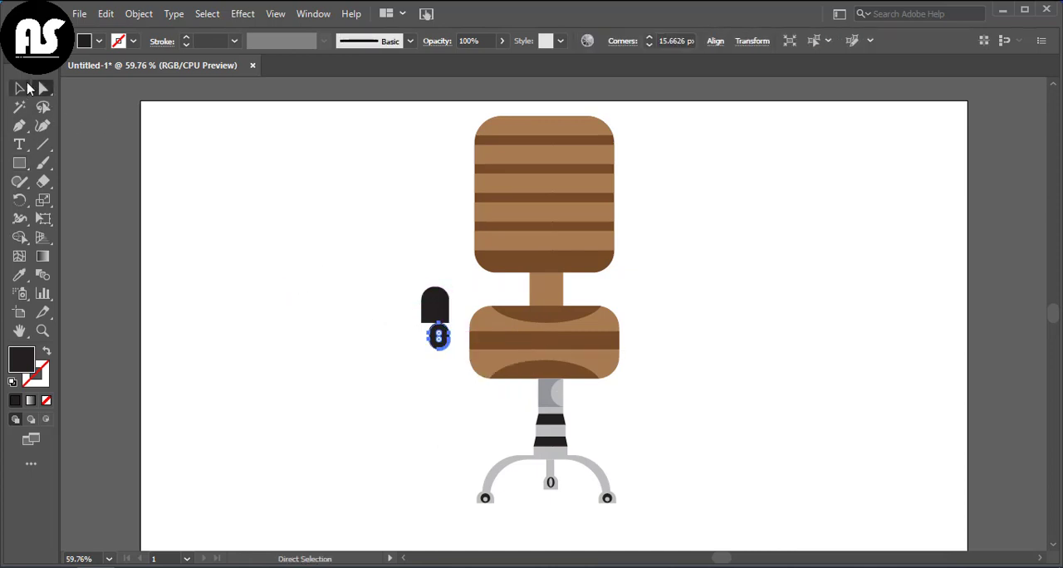
{"action": "left_click", "coordinate": [20, 88]}
{"action": "left_click", "coordinate": [435, 333]}
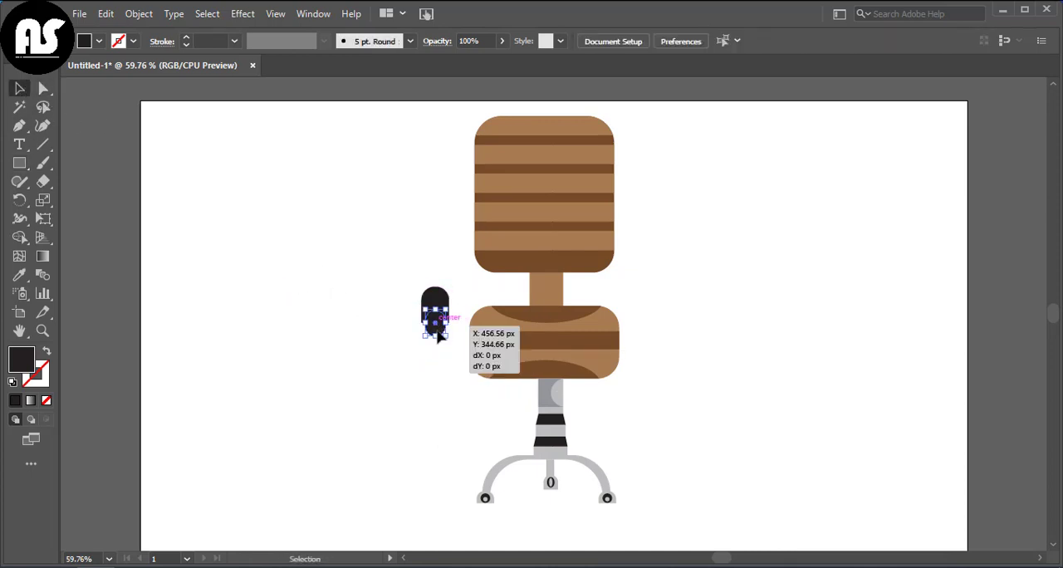
Step: Move the two overlapping black armrest shapes up together, beside the lower part of the chair's backrest
{"action": "left_click", "coordinate": [402, 358]}
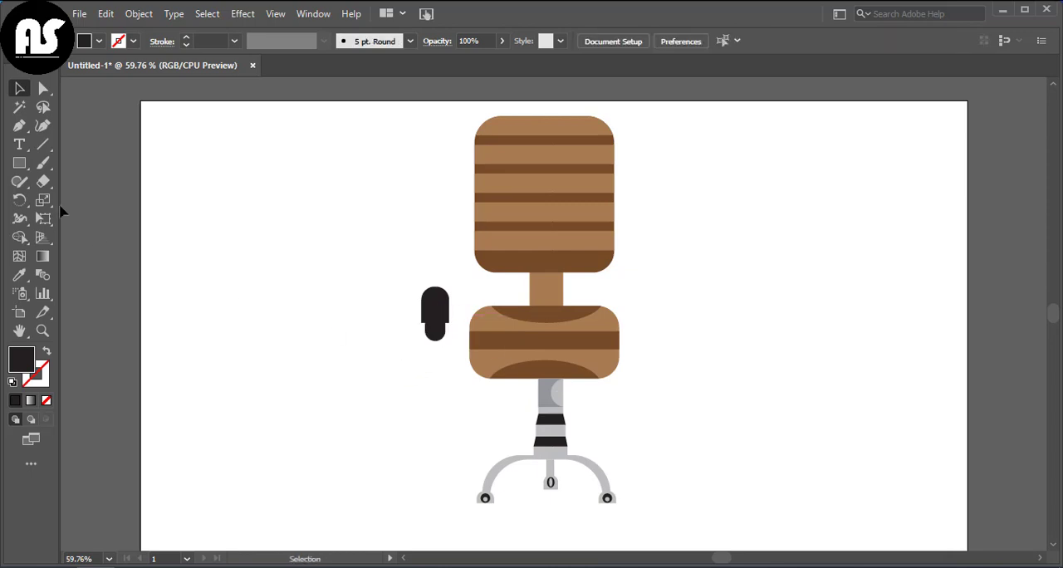
{"action": "mouse_move", "coordinate": [428, 304]}
{"action": "left_mouse_down"}
{"action": "mouse_move", "coordinate": [435, 328]}
{"action": "mouse_move", "coordinate": [432, 300]}
{"action": "left_mouse_up"}
{"action": "right_click", "coordinate": [431, 339]}
{"action": "left_click", "coordinate": [467, 115]}
{"action": "left_click", "coordinate": [451, 253]}
{"action": "left_click_drag", "start_coordinate": [432, 299], "coordinate": [432, 289]}
{"action": "left_click", "coordinate": [366, 274]}
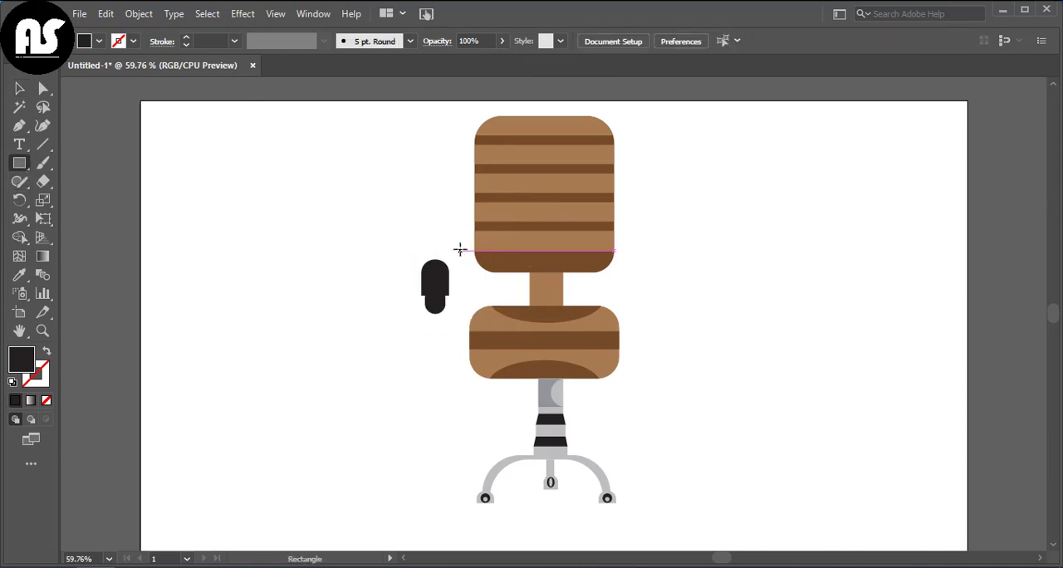
Step: Draw a thin black horizontal bar over the backrest's lower edge, raise the armrest shapes to its level and stretch the bar to join them
{"action": "left_click_drag", "start_coordinate": [460, 249], "coordinate": [523, 265]}
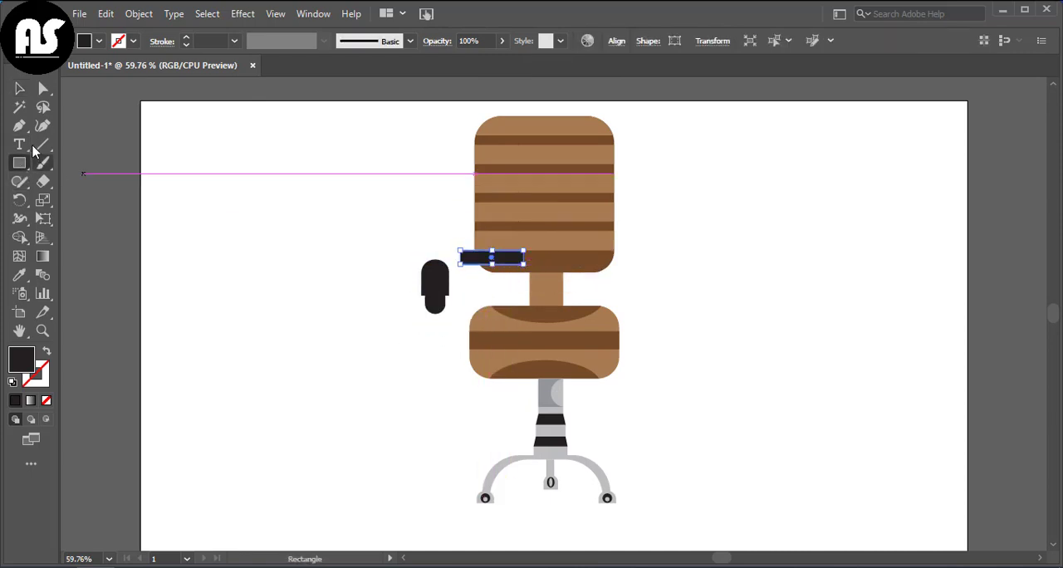
{"action": "left_click", "coordinate": [20, 88]}
{"action": "left_click_drag", "start_coordinate": [436, 290], "coordinate": [436, 262]}
{"action": "mouse_move", "coordinate": [436, 256]}
{"action": "left_mouse_down"}
{"action": "mouse_move", "coordinate": [436, 268]}
{"action": "mouse_move", "coordinate": [459, 252]}
{"action": "mouse_move", "coordinate": [436, 254]}
{"action": "left_mouse_up"}
{"action": "left_click", "coordinate": [468, 261]}
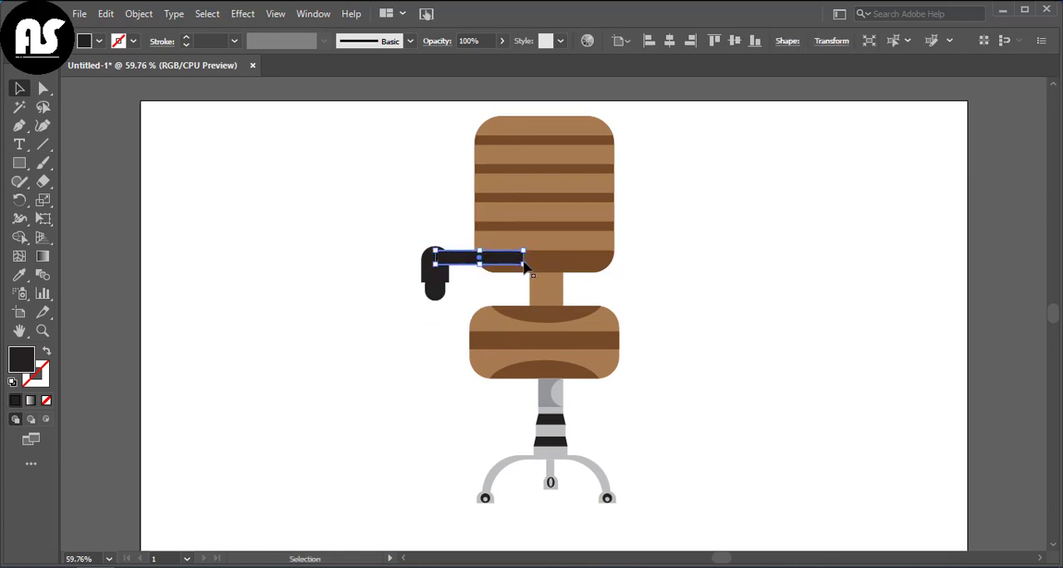
{"action": "left_click_drag", "start_coordinate": [524, 265], "coordinate": [530, 265]}
{"action": "left_click", "coordinate": [369, 330]}
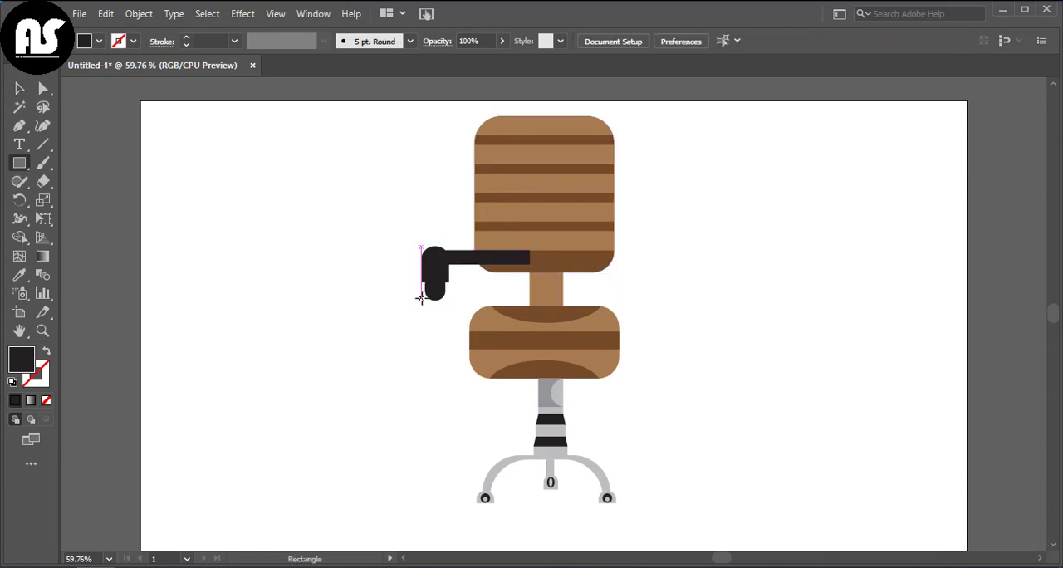
Step: Draw a narrow black upright post below the armrest and copy the horizontal bar down to the post's lower end, reaching over the seat
{"action": "left_click_drag", "start_coordinate": [430, 299], "coordinate": [439, 326]}
{"action": "left_click", "coordinate": [19, 88]}
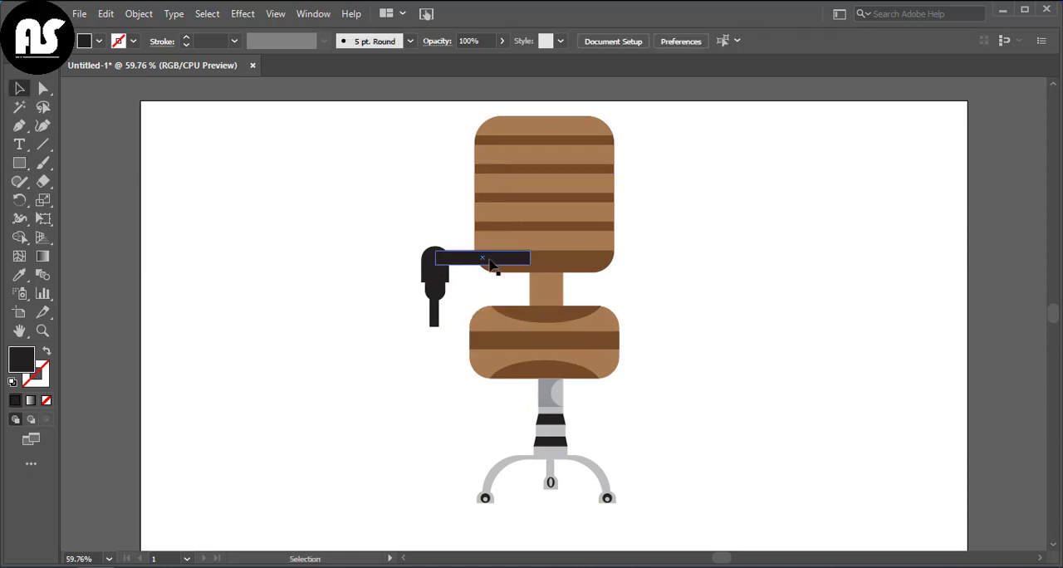
{"action": "left_click_drag", "start_coordinate": [490, 263], "coordinate": [484, 327]}
{"action": "left_click", "coordinate": [336, 401]}
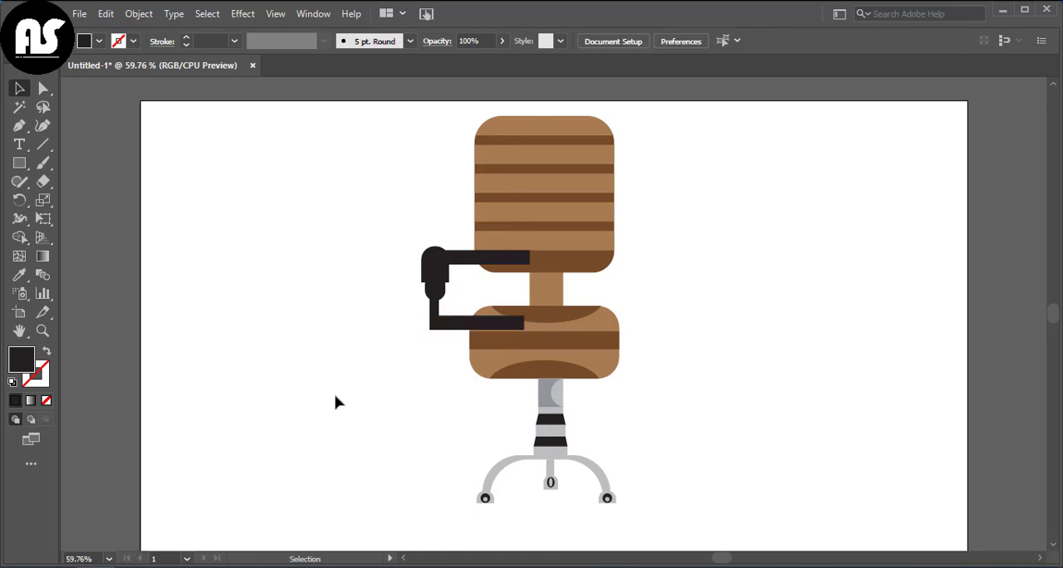
Step: Lower the opacity of both horizontal armrest bars to 61%
{"action": "left_click", "coordinate": [480, 264]}
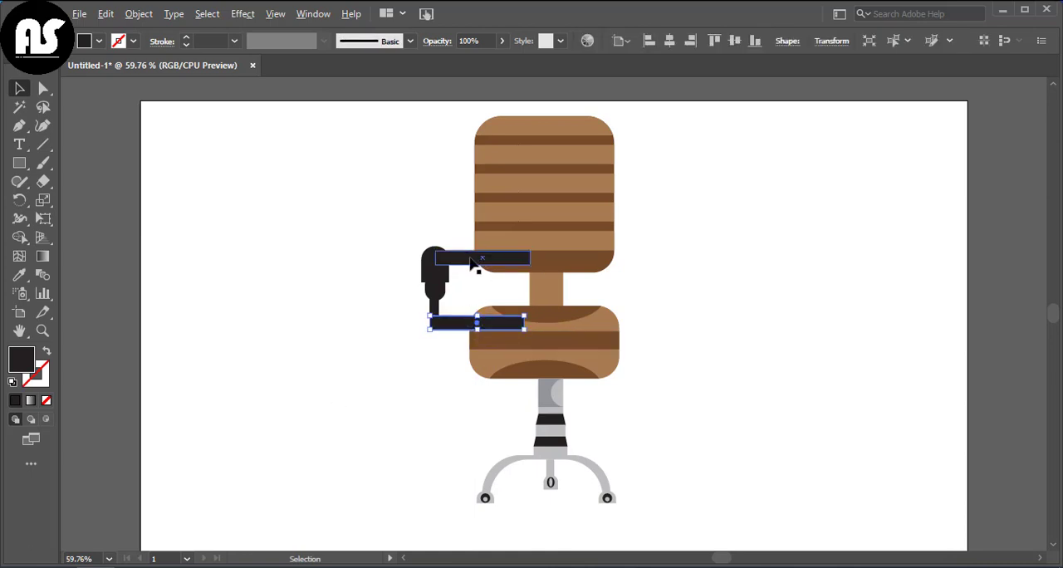
{"action": "left_click", "coordinate": [482, 329], "text": "shift"}
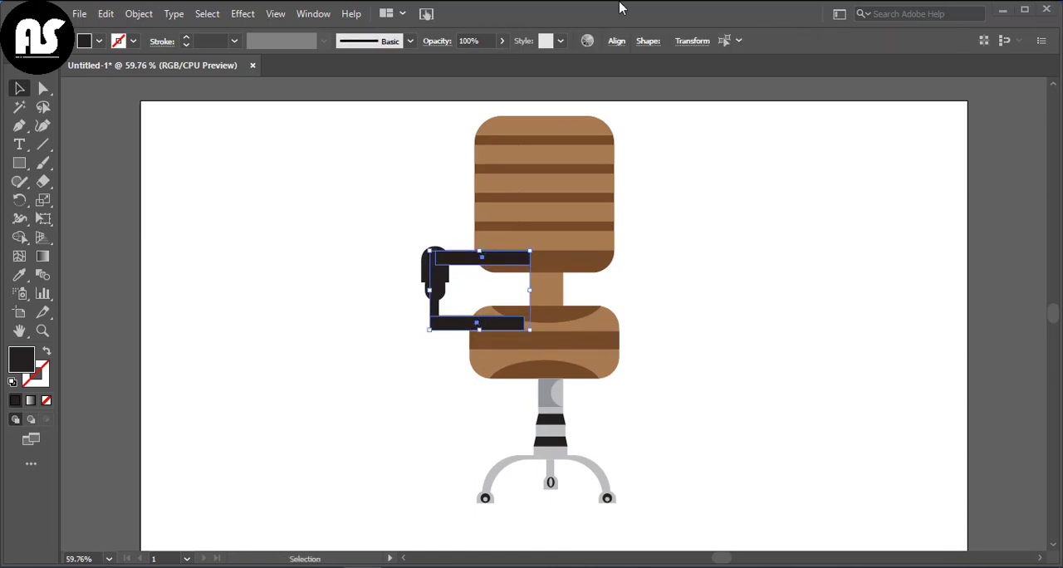
{"action": "left_click", "coordinate": [502, 41]}
{"action": "left_click", "coordinate": [477, 61]}
{"action": "left_click", "coordinate": [373, 154]}
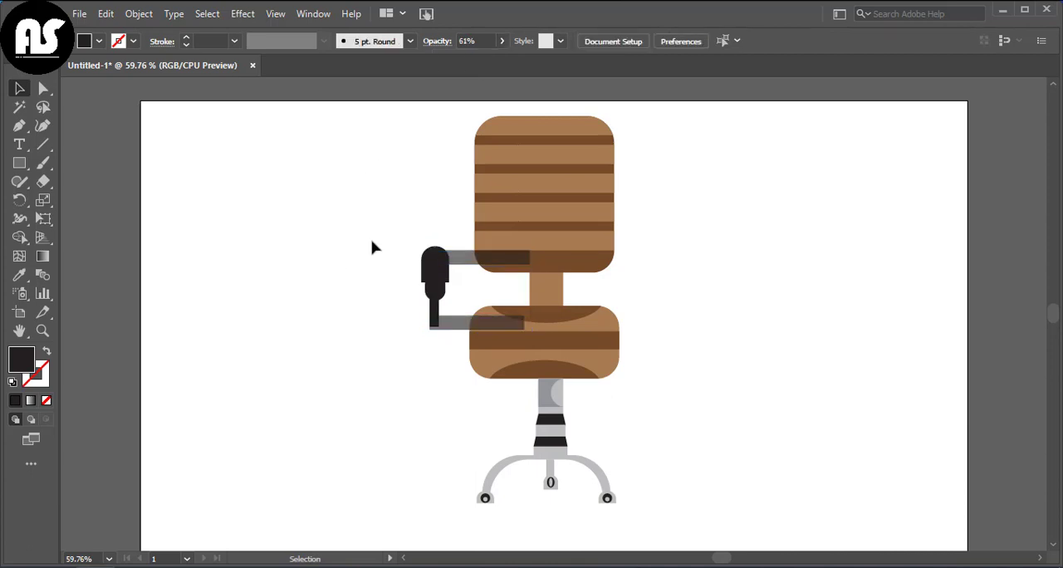
Step: Group all the left armrest parts and send the group behind the chair
{"action": "left_click_drag", "start_coordinate": [371, 242], "coordinate": [457, 346]}
{"action": "right_click", "coordinate": [431, 292]}
{"action": "mouse_move", "coordinate": [582, 484]}
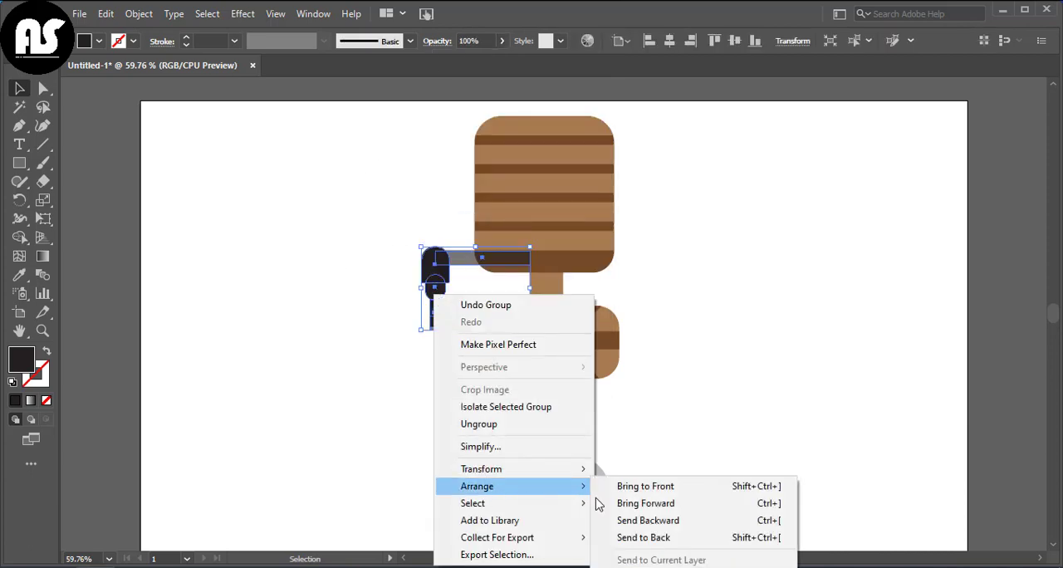
{"action": "left_click", "coordinate": [656, 536]}
Step: Lengthen the narrow black post inside the armrest group so it ends level with the underside of the lower bar
{"action": "left_click", "coordinate": [421, 311]}
{"action": "left_click", "coordinate": [430, 322]}
{"action": "double_click", "coordinate": [439, 332]}
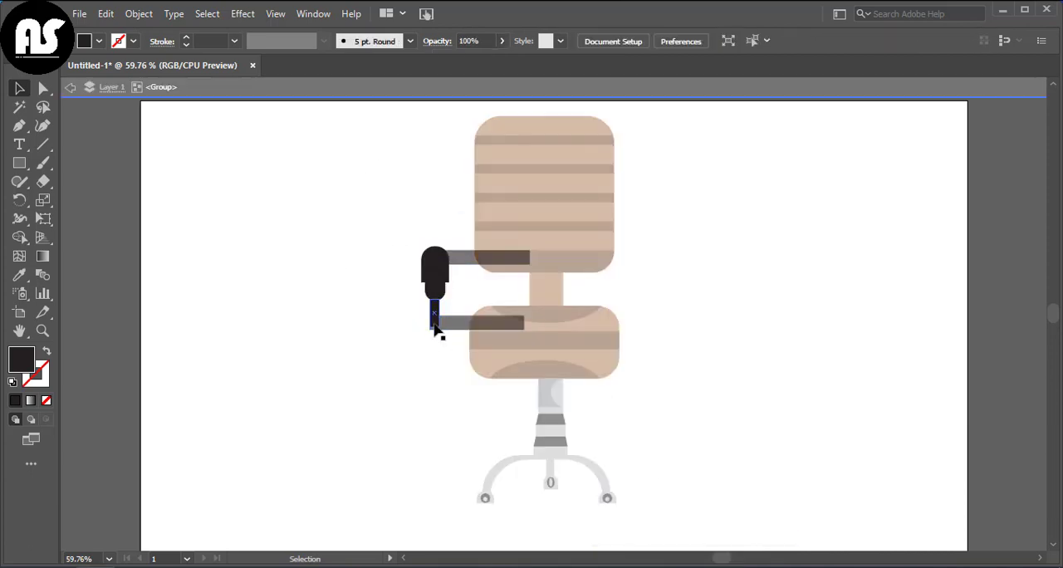
{"action": "left_click", "coordinate": [435, 329]}
{"action": "mouse_move", "coordinate": [440, 329]}
{"action": "left_mouse_down"}
{"action": "mouse_move", "coordinate": [429, 325]}
{"action": "mouse_move", "coordinate": [429, 339]}
{"action": "left_mouse_up"}
{"action": "double_click", "coordinate": [440, 356]}
{"action": "left_click", "coordinate": [440, 324]}
{"action": "double_click", "coordinate": [441, 323]}
{"action": "left_click", "coordinate": [437, 325]}
{"action": "left_click", "coordinate": [439, 371]}
{"action": "left_click", "coordinate": [434, 328]}
{"action": "left_click", "coordinate": [431, 351]}
{"action": "left_click", "coordinate": [432, 329]}
{"action": "double_click", "coordinate": [430, 355]}
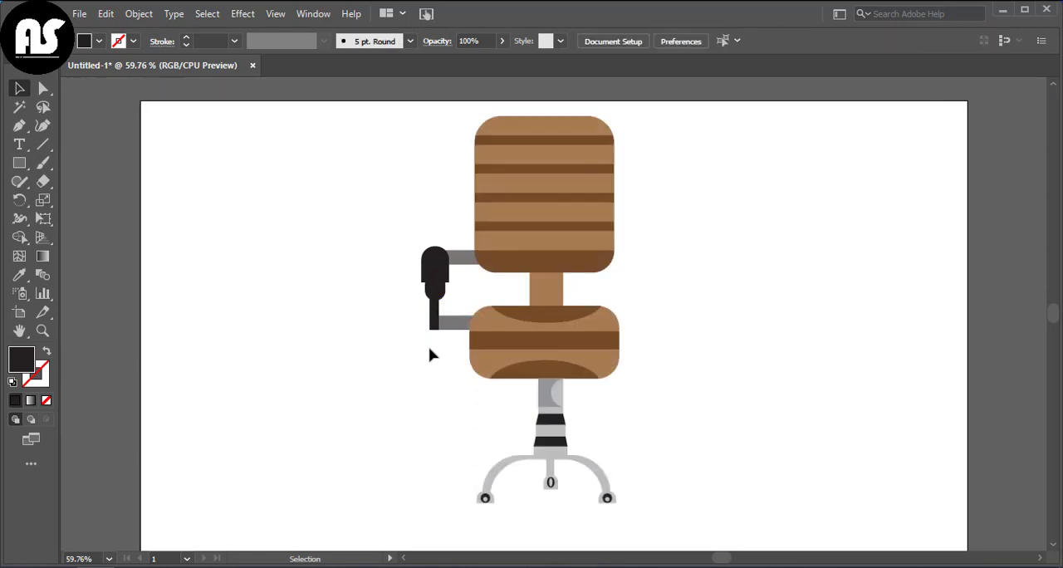
Step: Copy the left armrest group to the chair's right side and reflect the copy about a vertical axis
{"action": "left_click_drag", "start_coordinate": [382, 252], "coordinate": [444, 353]}
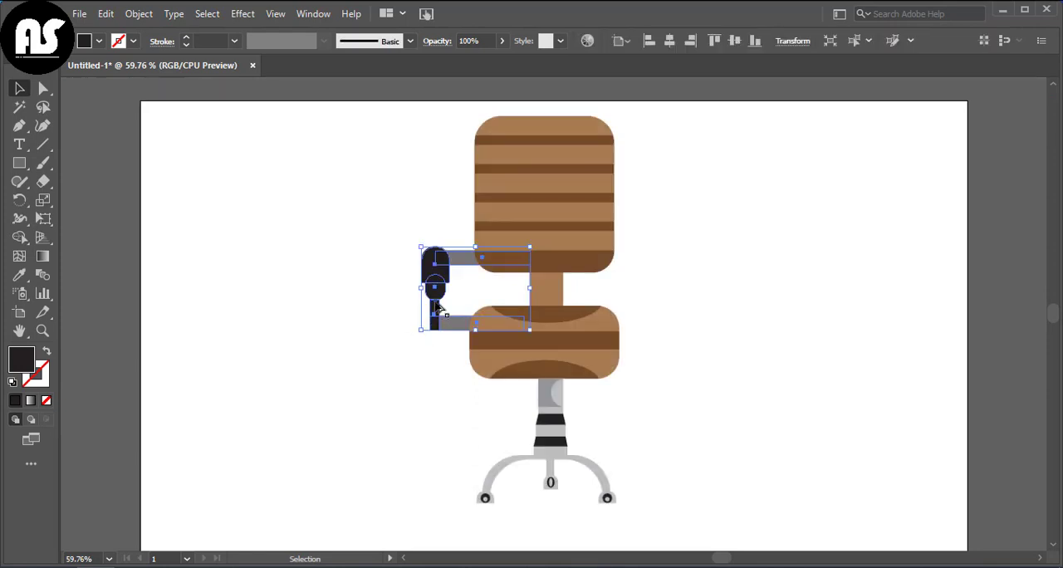
{"action": "left_click_drag", "start_coordinate": [438, 307], "coordinate": [625, 301]}
{"action": "right_click", "coordinate": [626, 312]}
{"action": "mouse_move", "coordinate": [769, 207]}
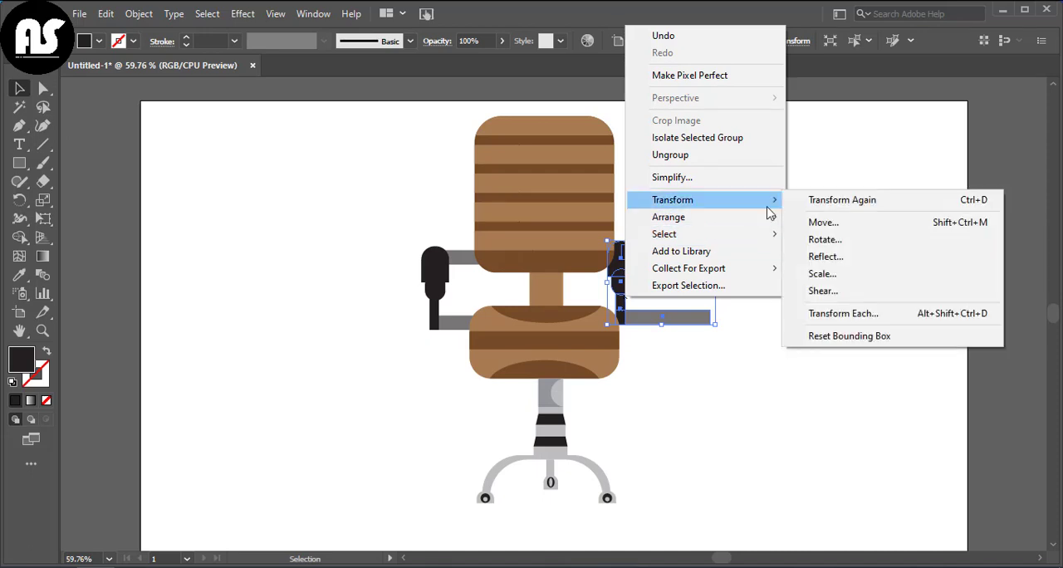
{"action": "left_click", "coordinate": [826, 256]}
{"action": "left_click", "coordinate": [802, 411]}
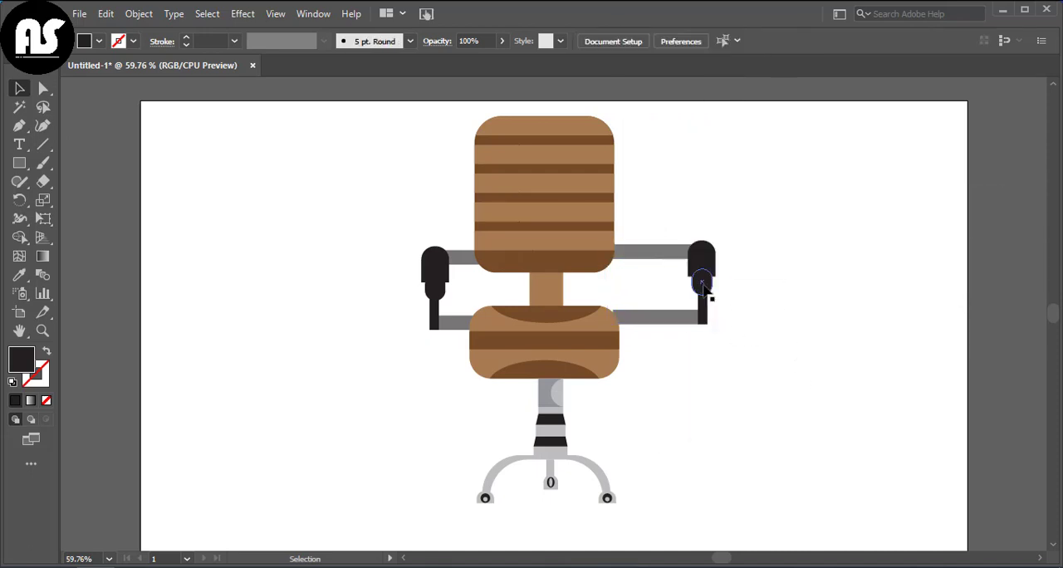
Step: Move both armrests closer to the chair so they sit at about the same height on either side
{"action": "left_click_drag", "start_coordinate": [703, 286], "coordinate": [644, 293]}
{"action": "left_click", "coordinate": [705, 300]}
{"action": "left_click", "coordinate": [703, 310]}
{"action": "left_click_drag", "start_coordinate": [436, 283], "coordinate": [451, 286]}
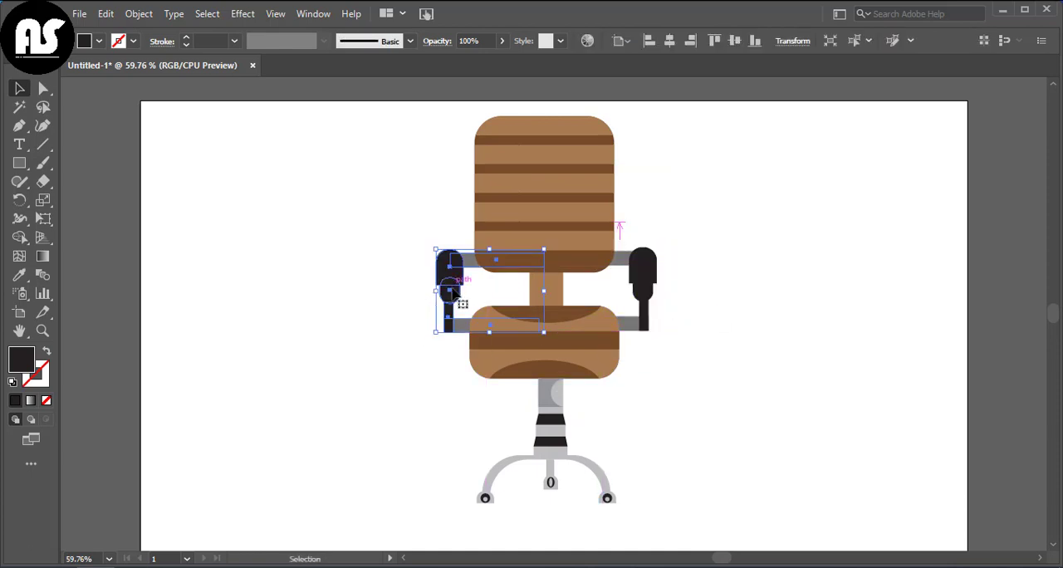
{"action": "left_click_drag", "start_coordinate": [648, 278], "coordinate": [631, 280]}
{"action": "left_click", "coordinate": [723, 310]}
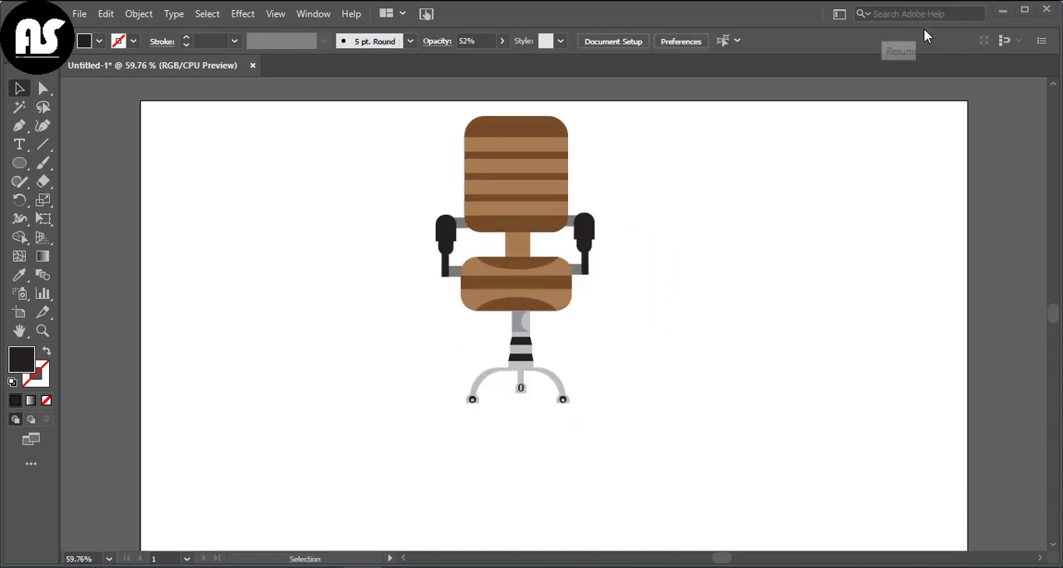
Step: Draw a wide flat black ellipse over the chair's feet and send it behind the chair
{"action": "left_click_drag", "start_coordinate": [555, 413], "coordinate": [612, 434]}
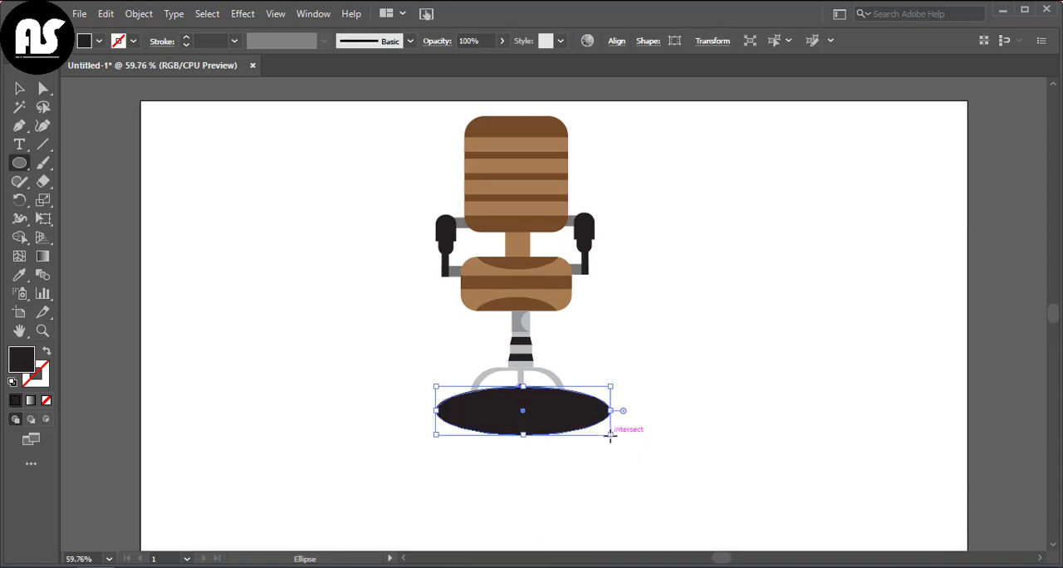
{"action": "right_click", "coordinate": [612, 434]}
{"action": "mouse_move", "coordinate": [711, 346]}
{"action": "left_click", "coordinate": [786, 401]}
{"action": "left_click", "coordinate": [20, 88]}
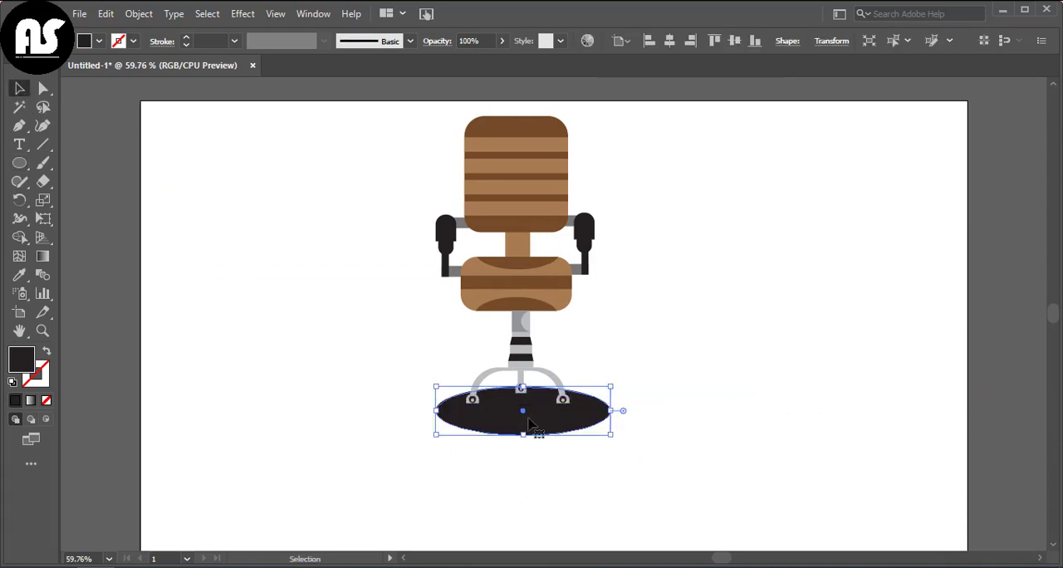
Step: Enlarge the black ellipse slightly, centre it under the chair and set its opacity to 46%
{"action": "left_click_drag", "start_coordinate": [529, 418], "coordinate": [523, 411]}
{"action": "left_click_drag", "start_coordinate": [605, 427], "coordinate": [619, 443]}
{"action": "left_click_drag", "start_coordinate": [555, 432], "coordinate": [551, 432]}
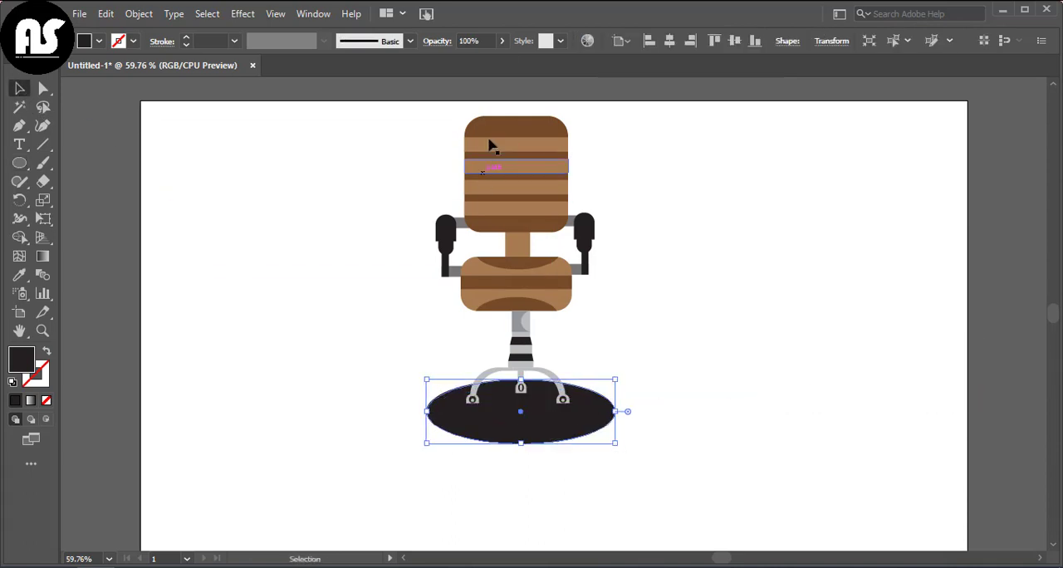
{"action": "left_click", "coordinate": [501, 41]}
{"action": "left_click_drag", "start_coordinate": [496, 63], "coordinate": [470, 65]}
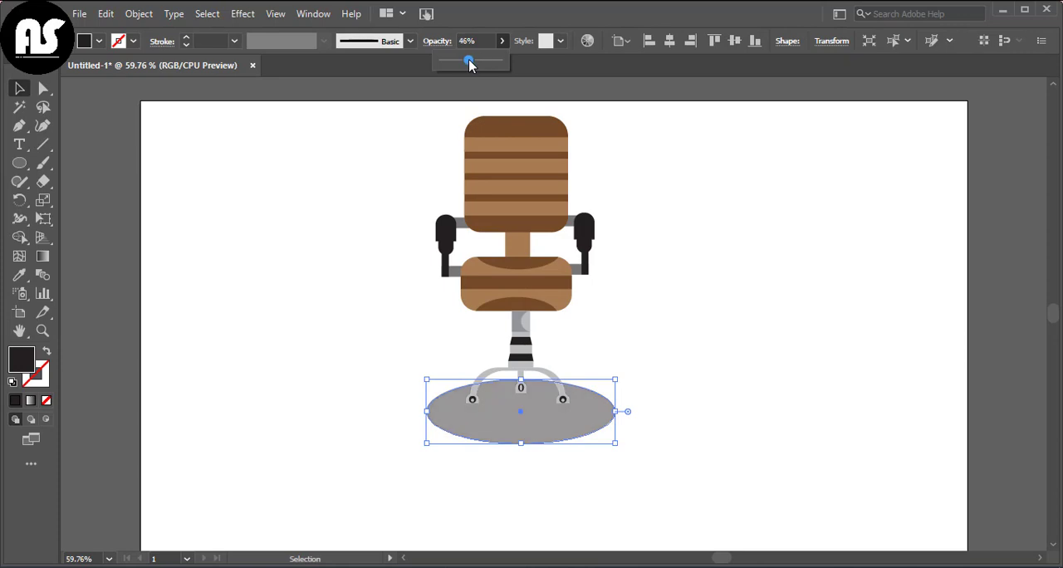
{"action": "left_click", "coordinate": [349, 221]}
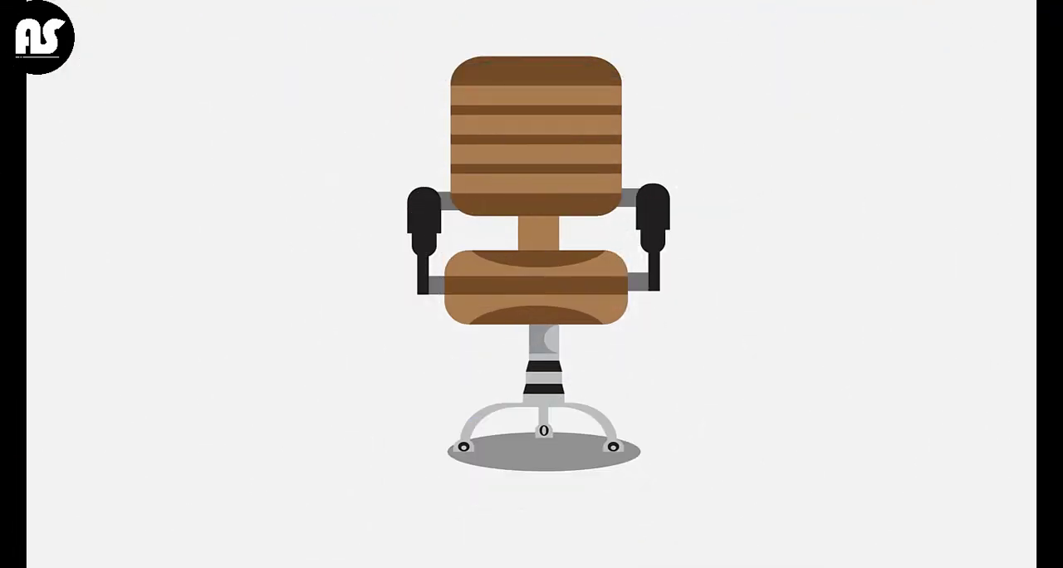